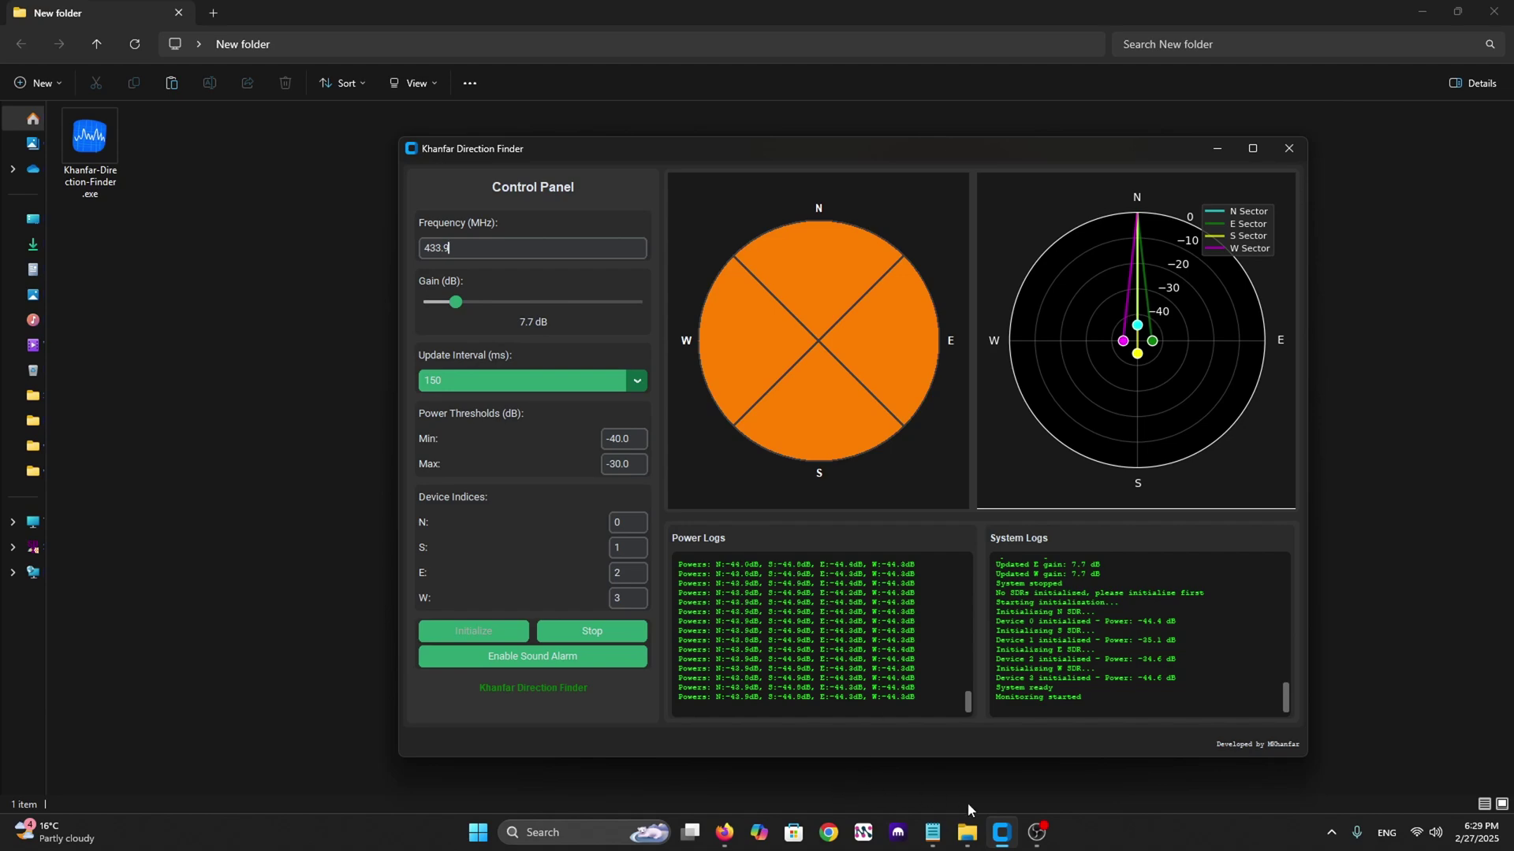
# Switch to the Khanfar website in Firefox and read the Direction Finder features down to Antenna Systems
pyautogui.click(724, 832)
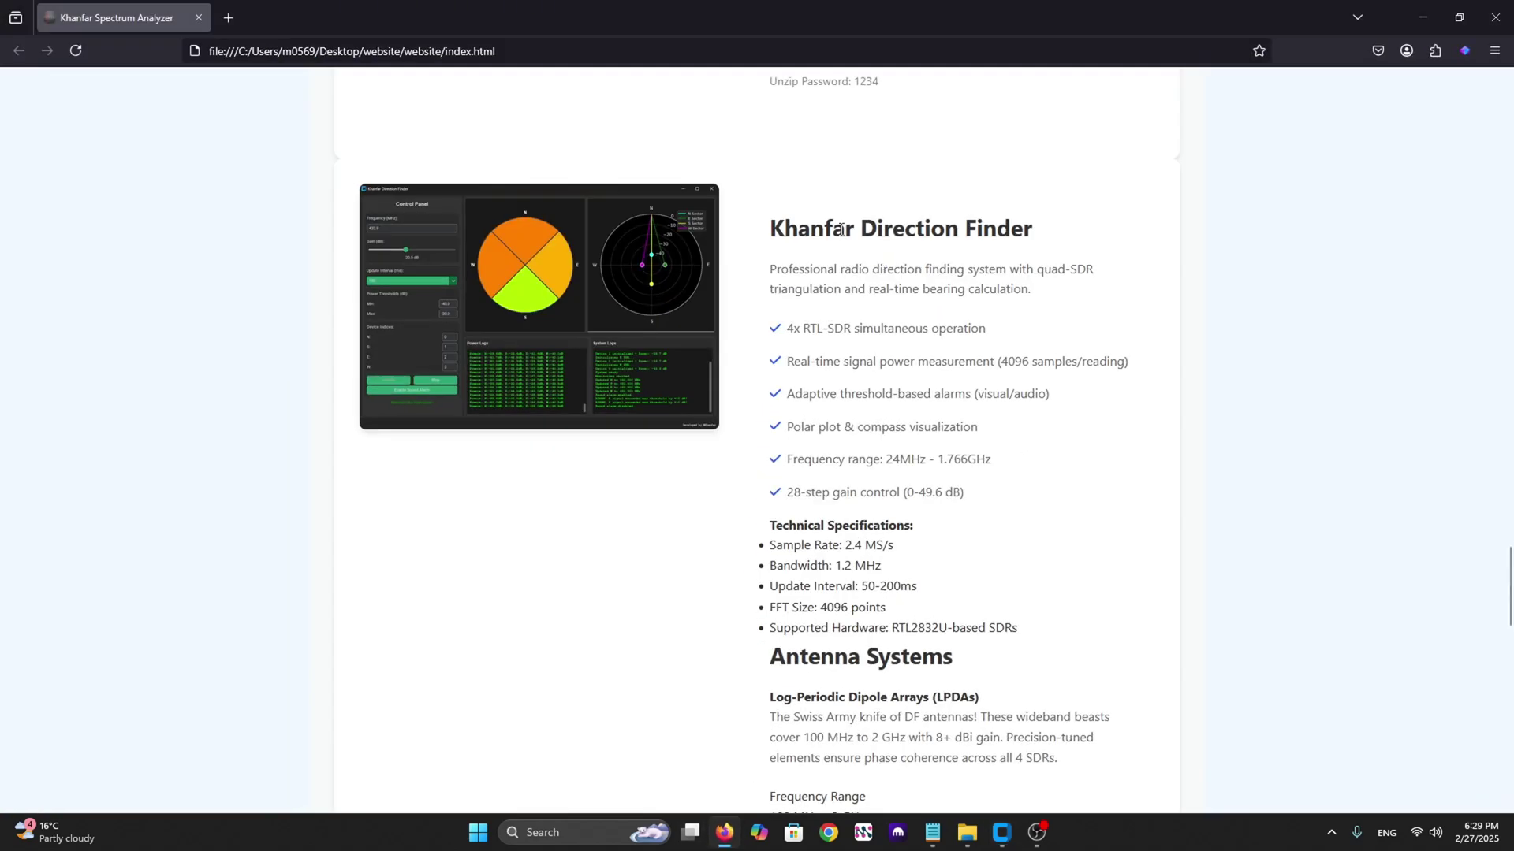
pyautogui.scroll(-1, 869, 413)
pyautogui.scroll(1, 871, 409)
pyautogui.scroll(-1, 893, 378)
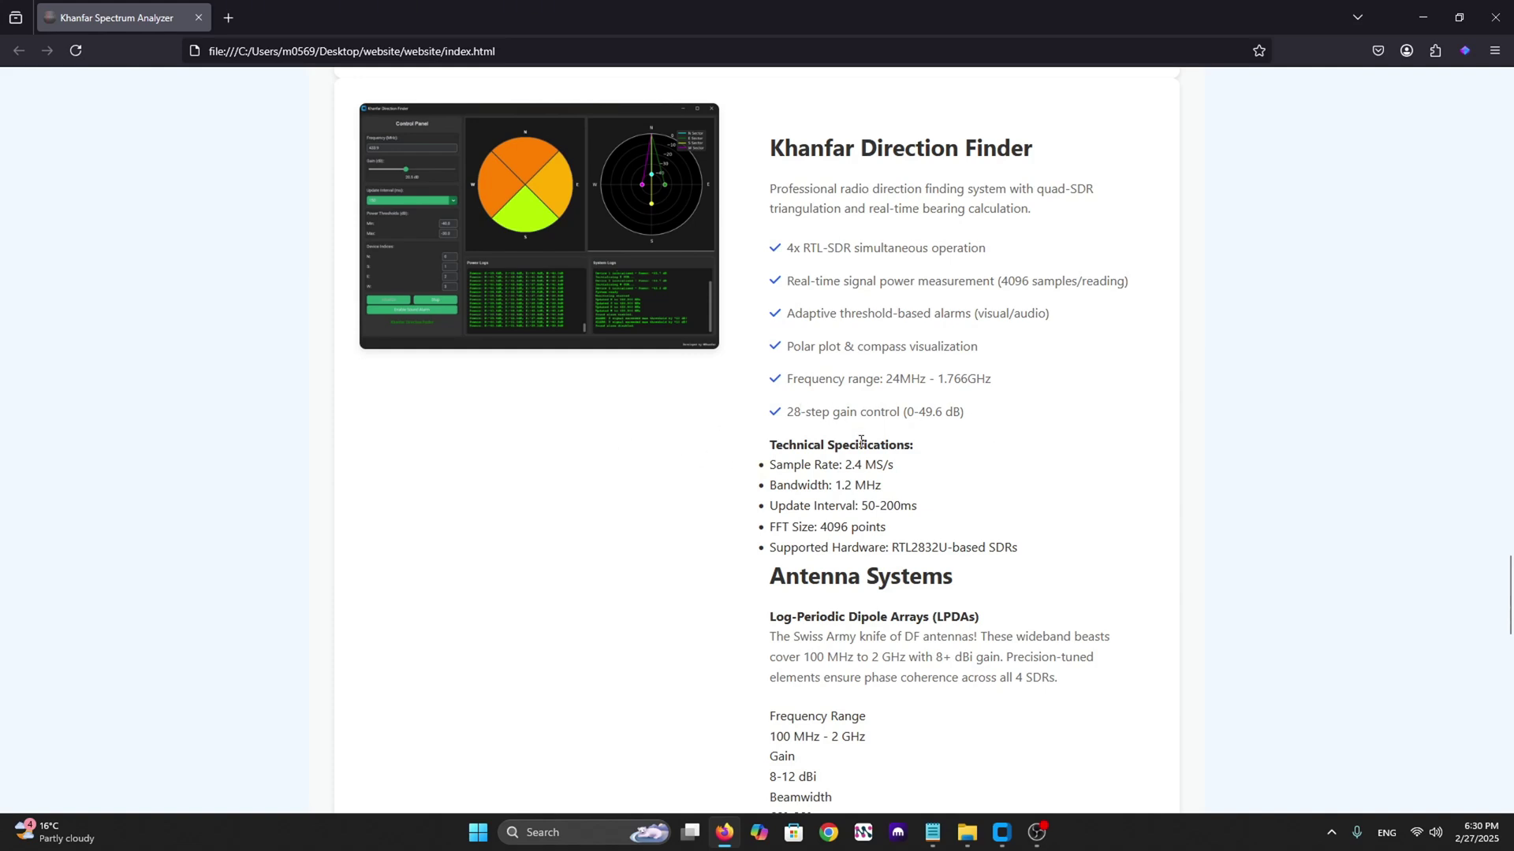
pyautogui.scroll(-2, 683, 466)
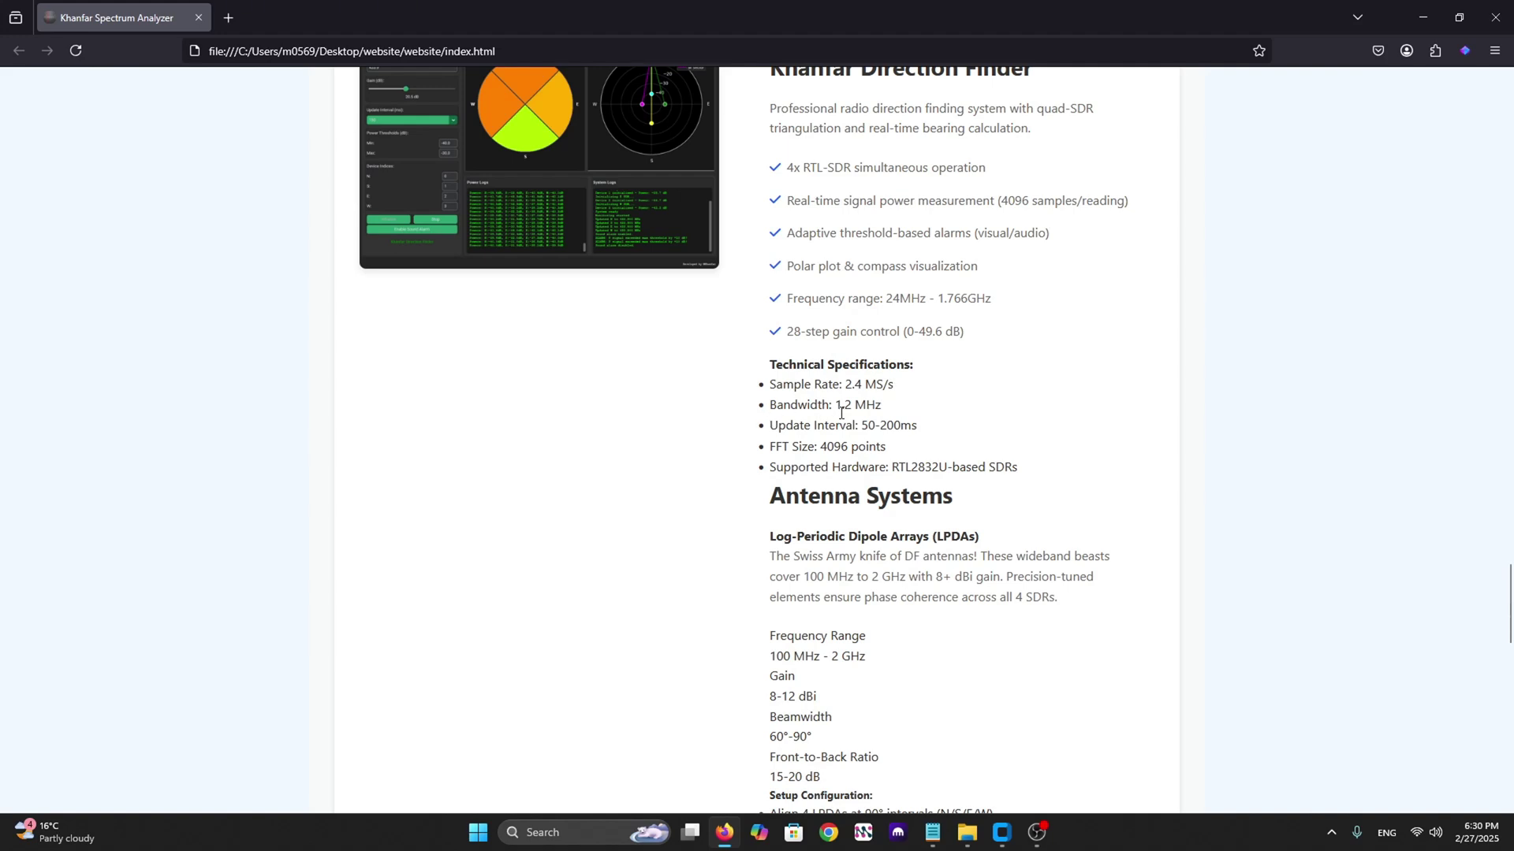
pyautogui.scroll(1, 738, 504)
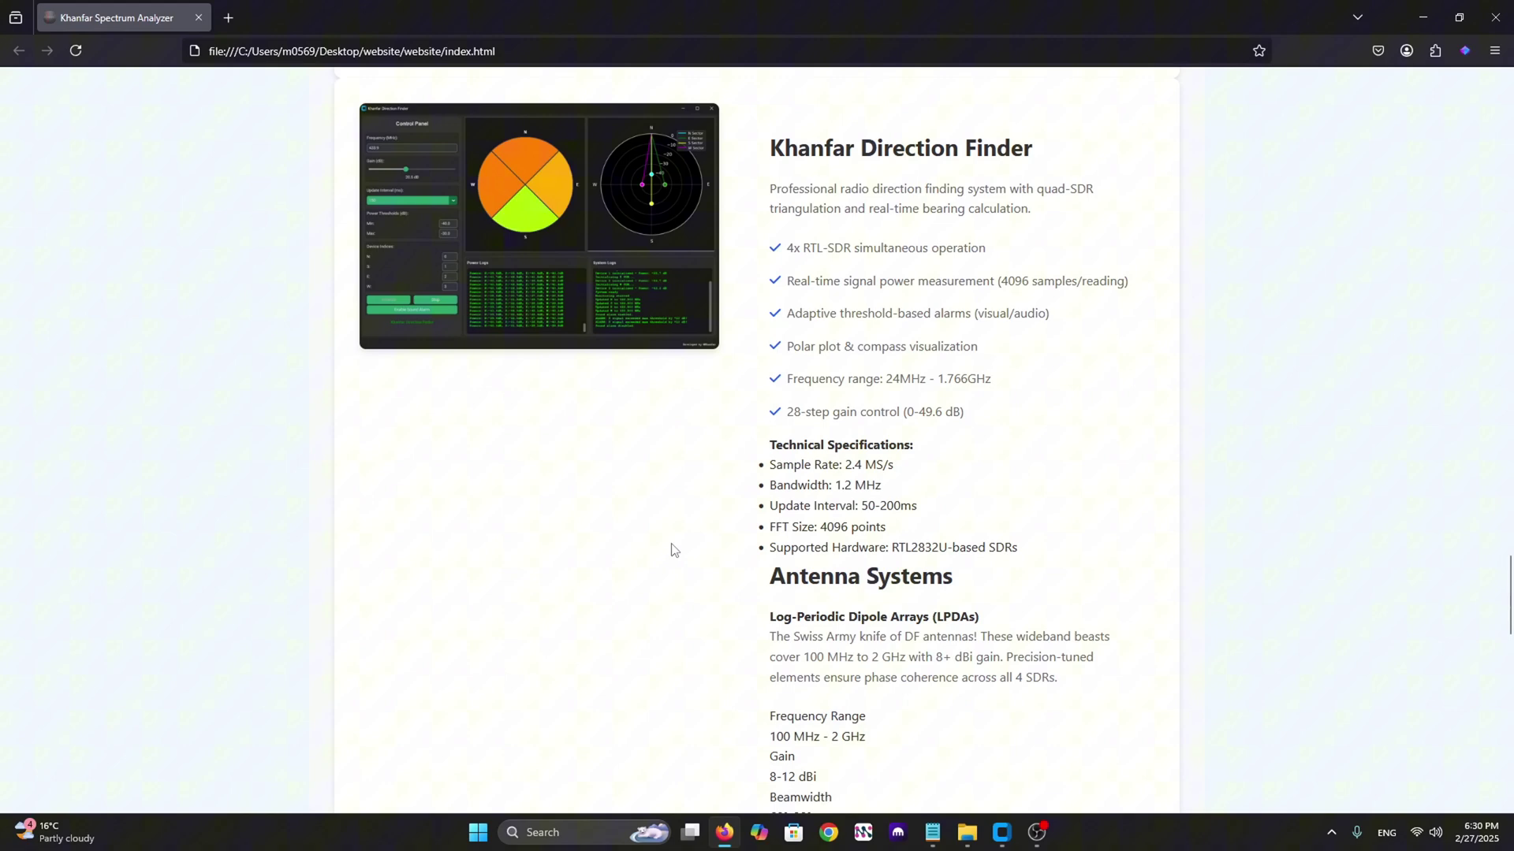
pyautogui.scroll(-1, 668, 551)
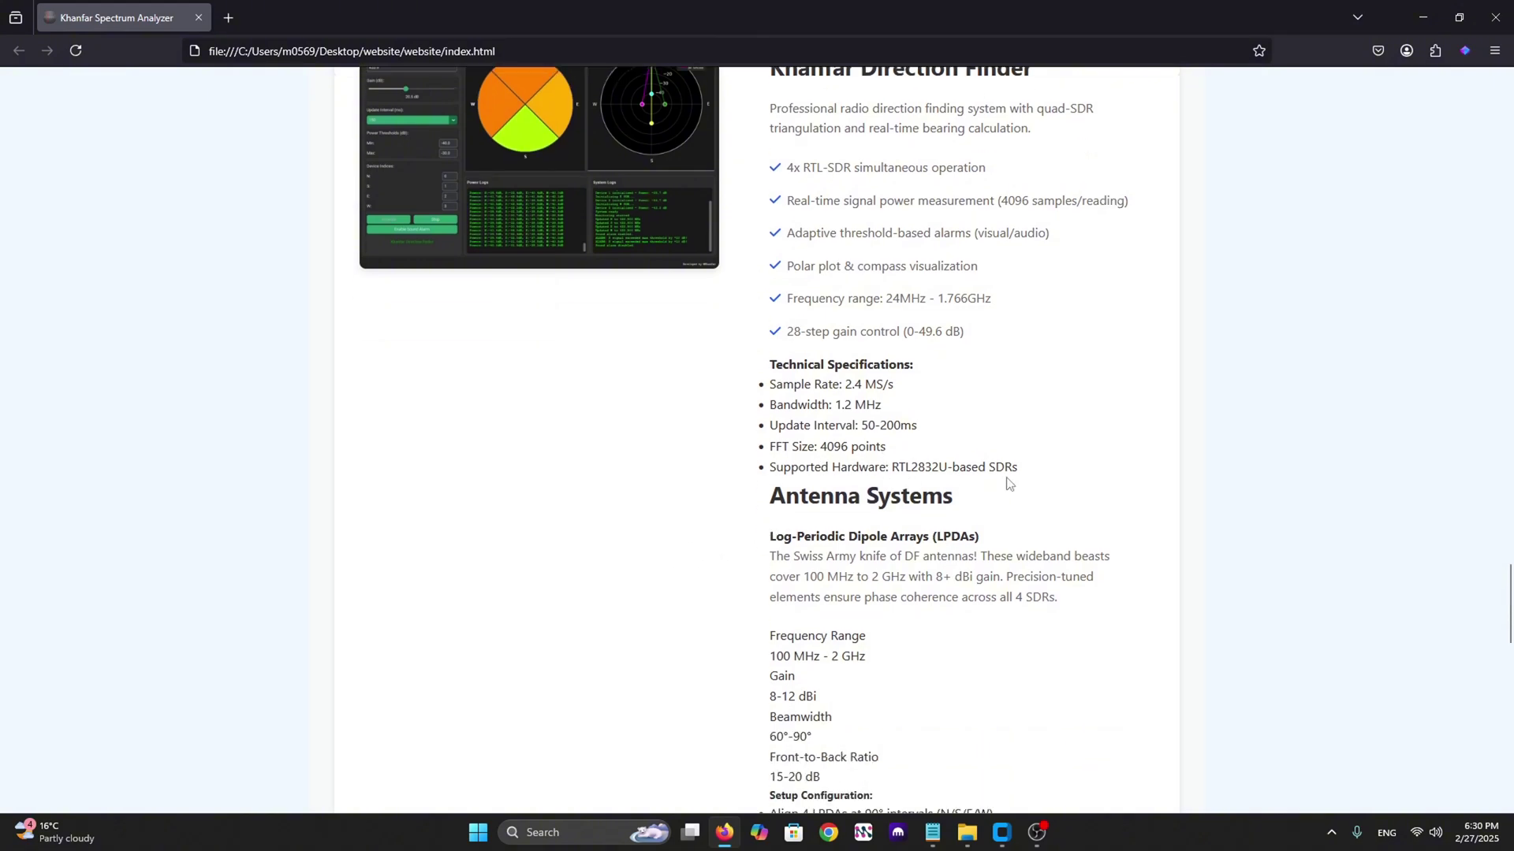
pyautogui.scroll(-3, 753, 522)
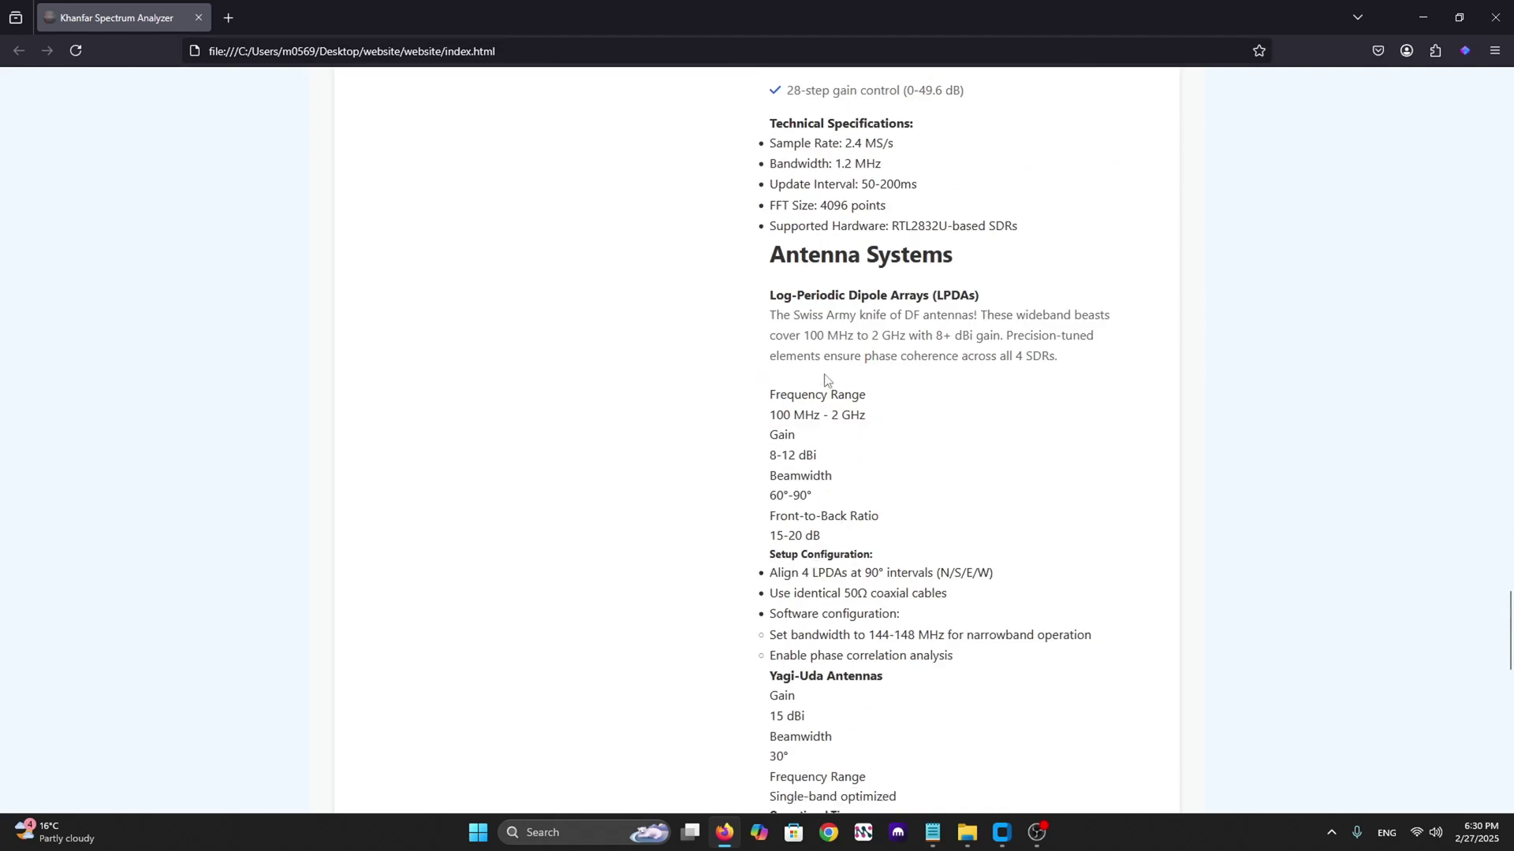
pyautogui.scroll(-2, 824, 552)
pyautogui.scroll(6, 820, 673)
pyautogui.scroll(-6, 821, 672)
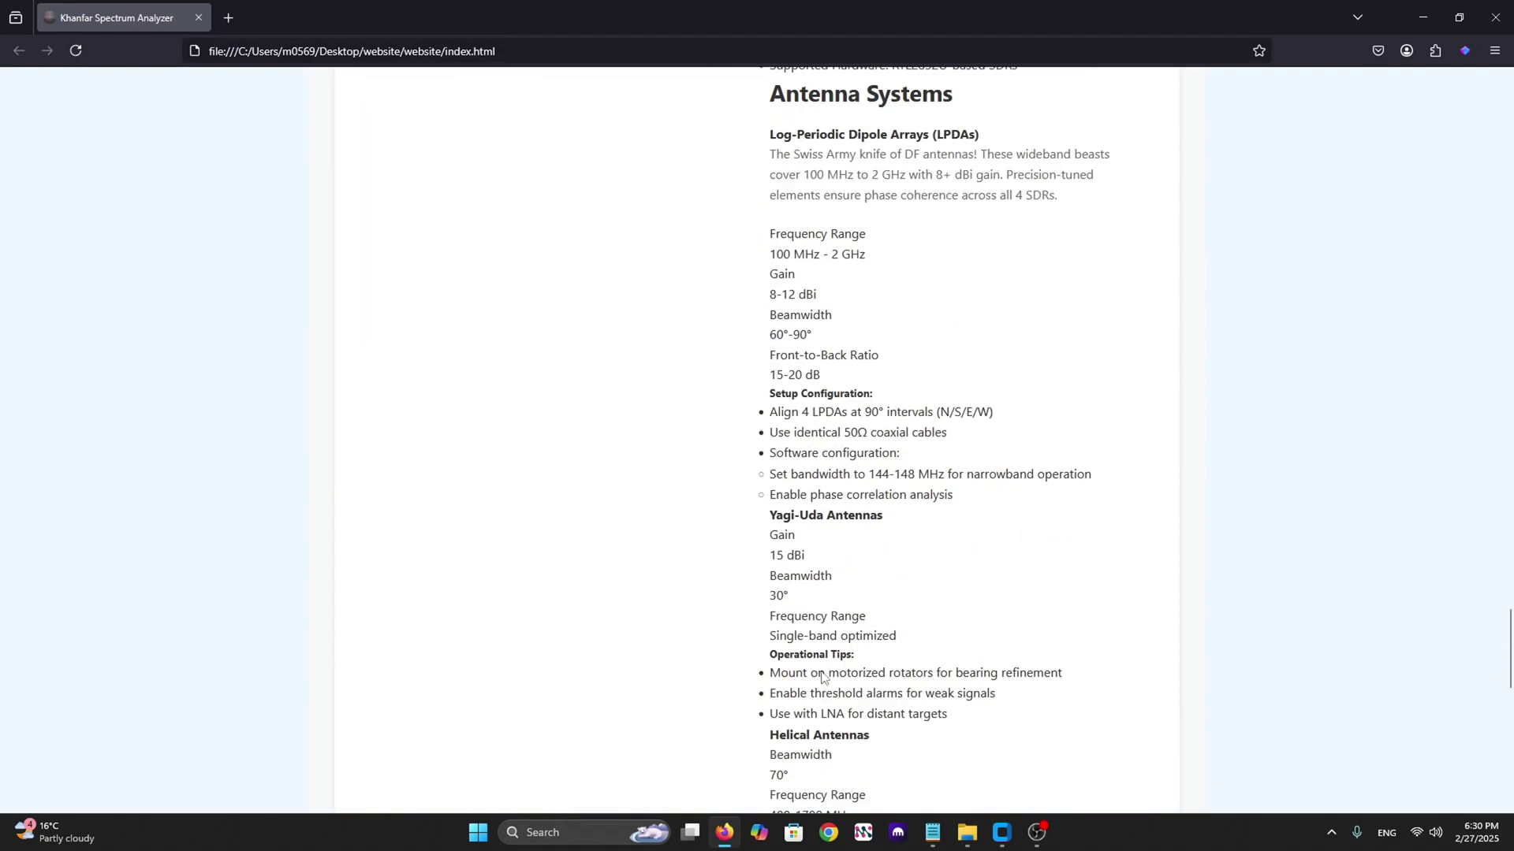
pyautogui.scroll(9, 824, 679)
# Bring the Khanfar Direction Finder monitor, still at 433.9 MHz and 7.7 dB, back to the front
pyautogui.click(969, 837)
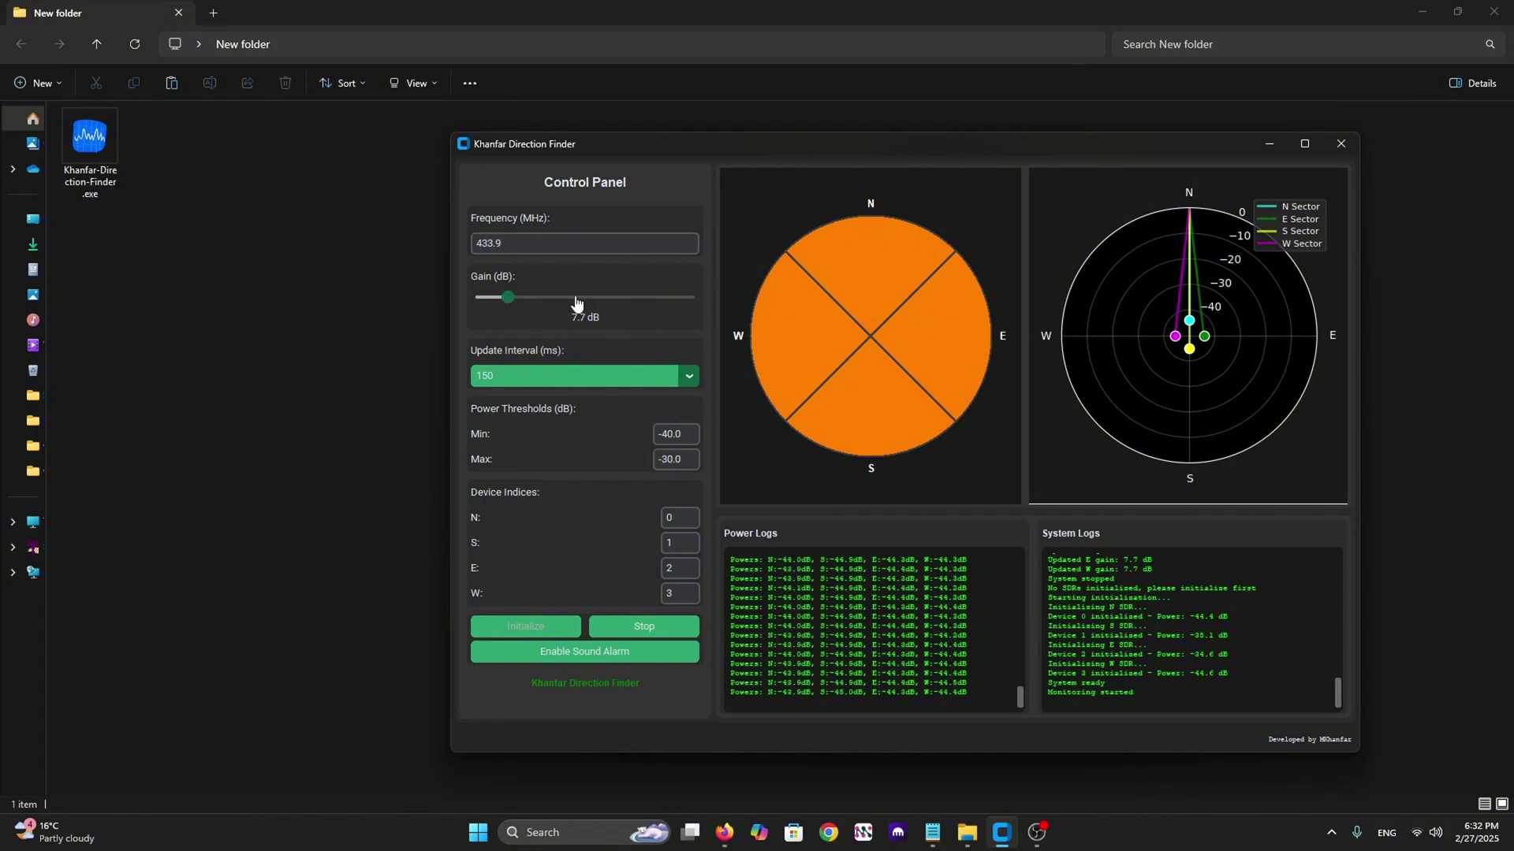
# Set the Gain slider to 16.6 dB for all four sectors and move the window up-left
pyautogui.moveTo(584, 305)
pyautogui.mouseDown()
pyautogui.moveTo(557, 306)
pyautogui.moveTo(585, 306)
pyautogui.mouseUp()
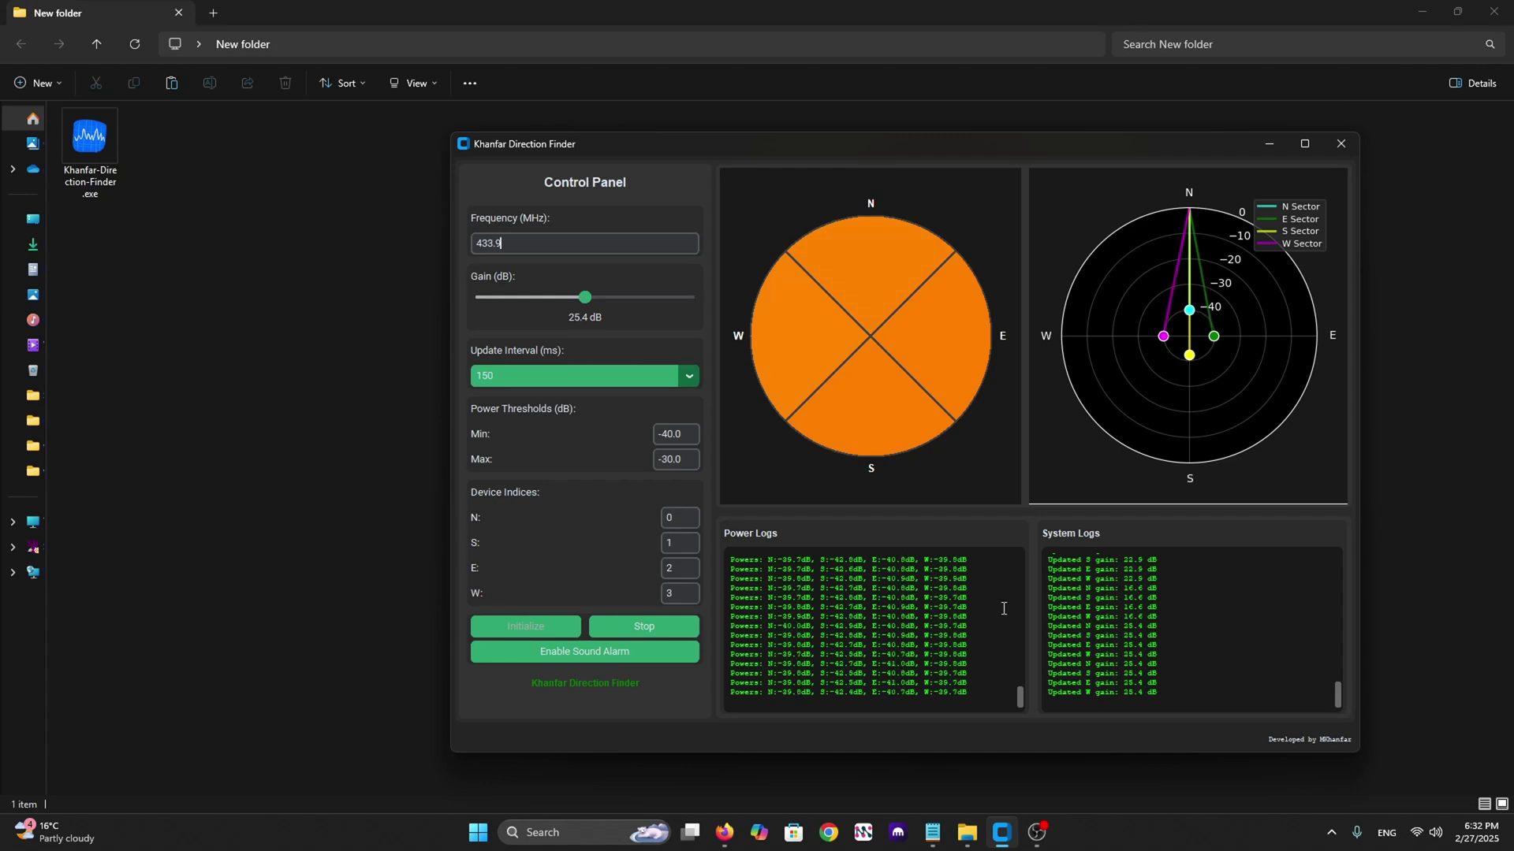
pyautogui.click(548, 298)
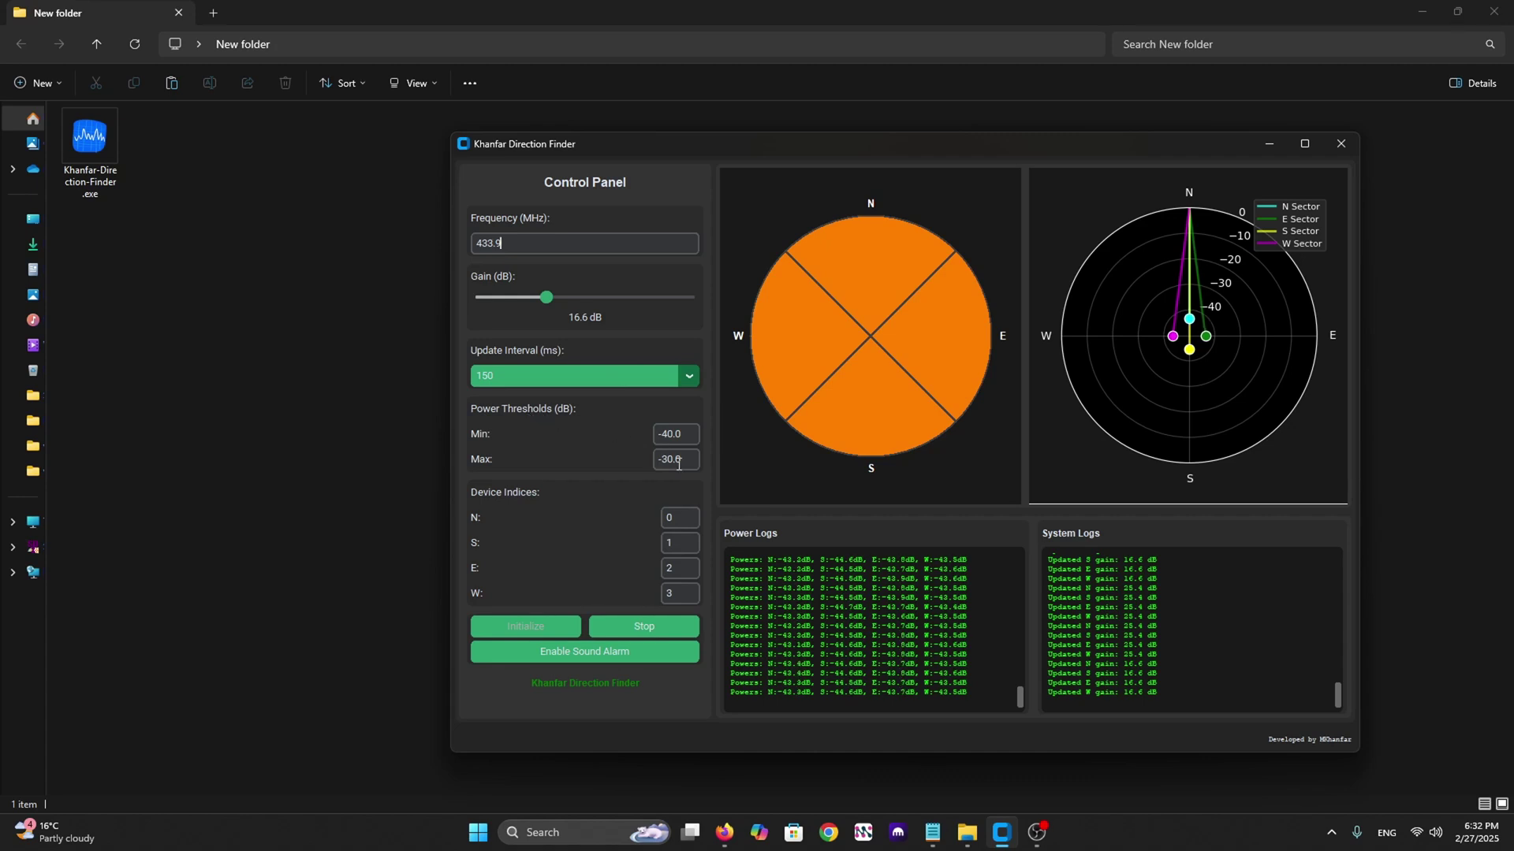
pyautogui.moveTo(873, 150); pyautogui.dragTo(796, 139)
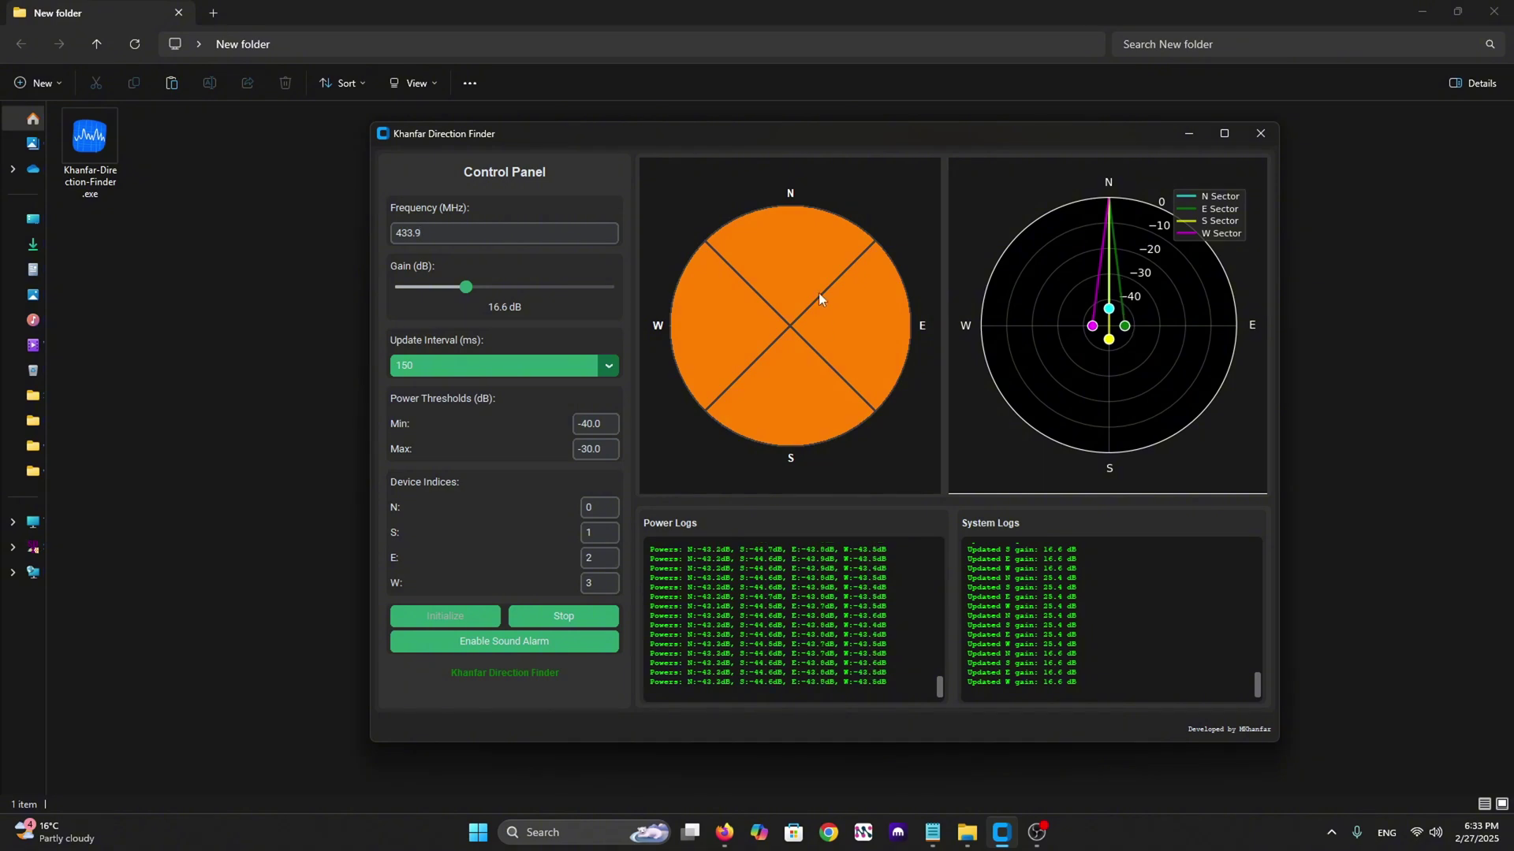
pyautogui.moveTo(784, 142); pyautogui.dragTo(765, 130)
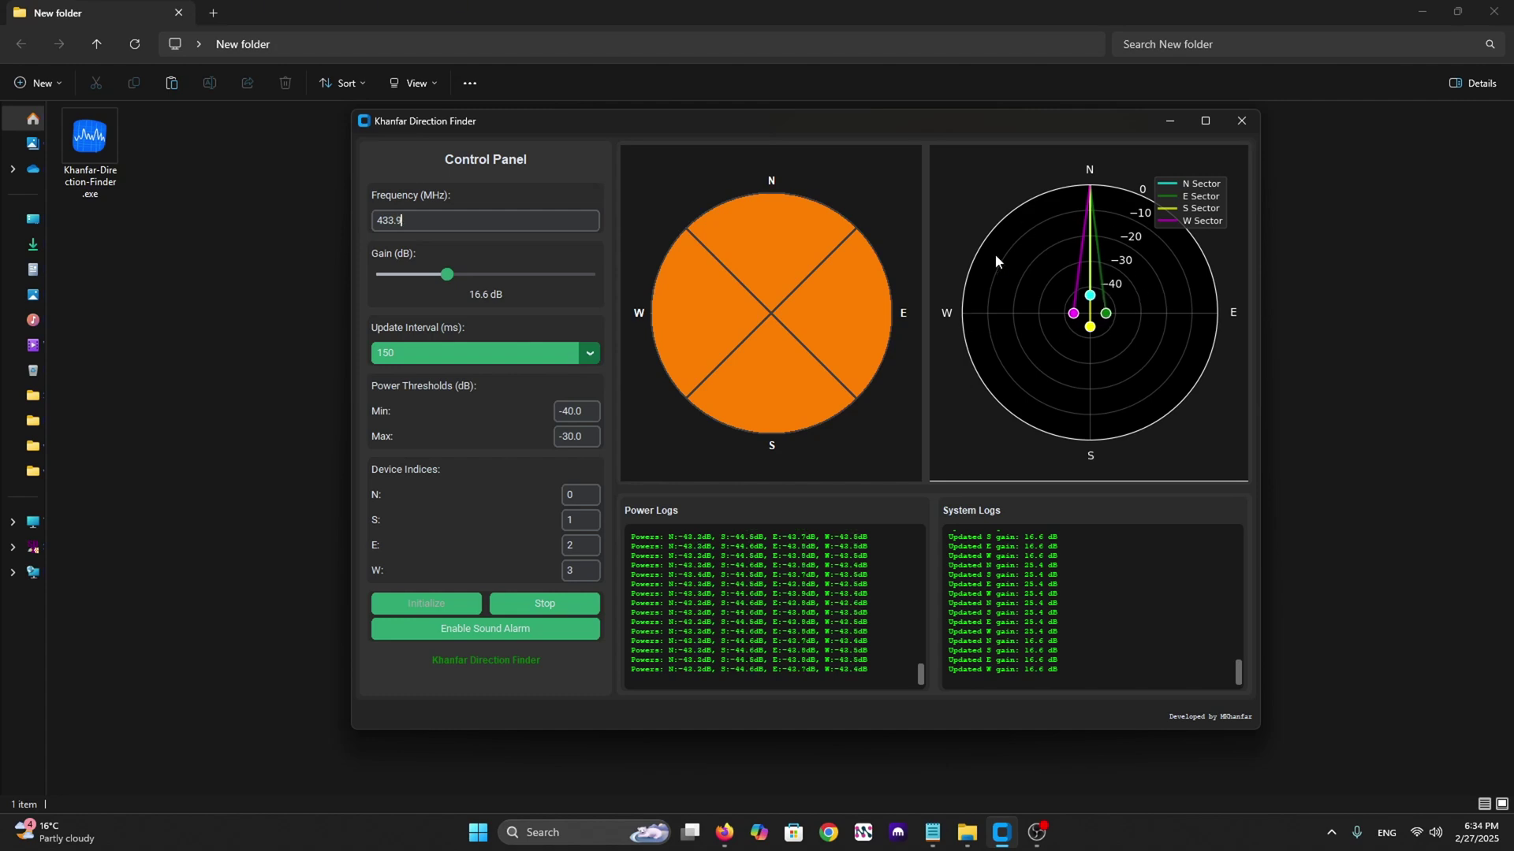
# Raise gain to 32.8 dB and set power thresholds to -20.0 dB min and -10.0 dB max
pyautogui.click(418, 275)
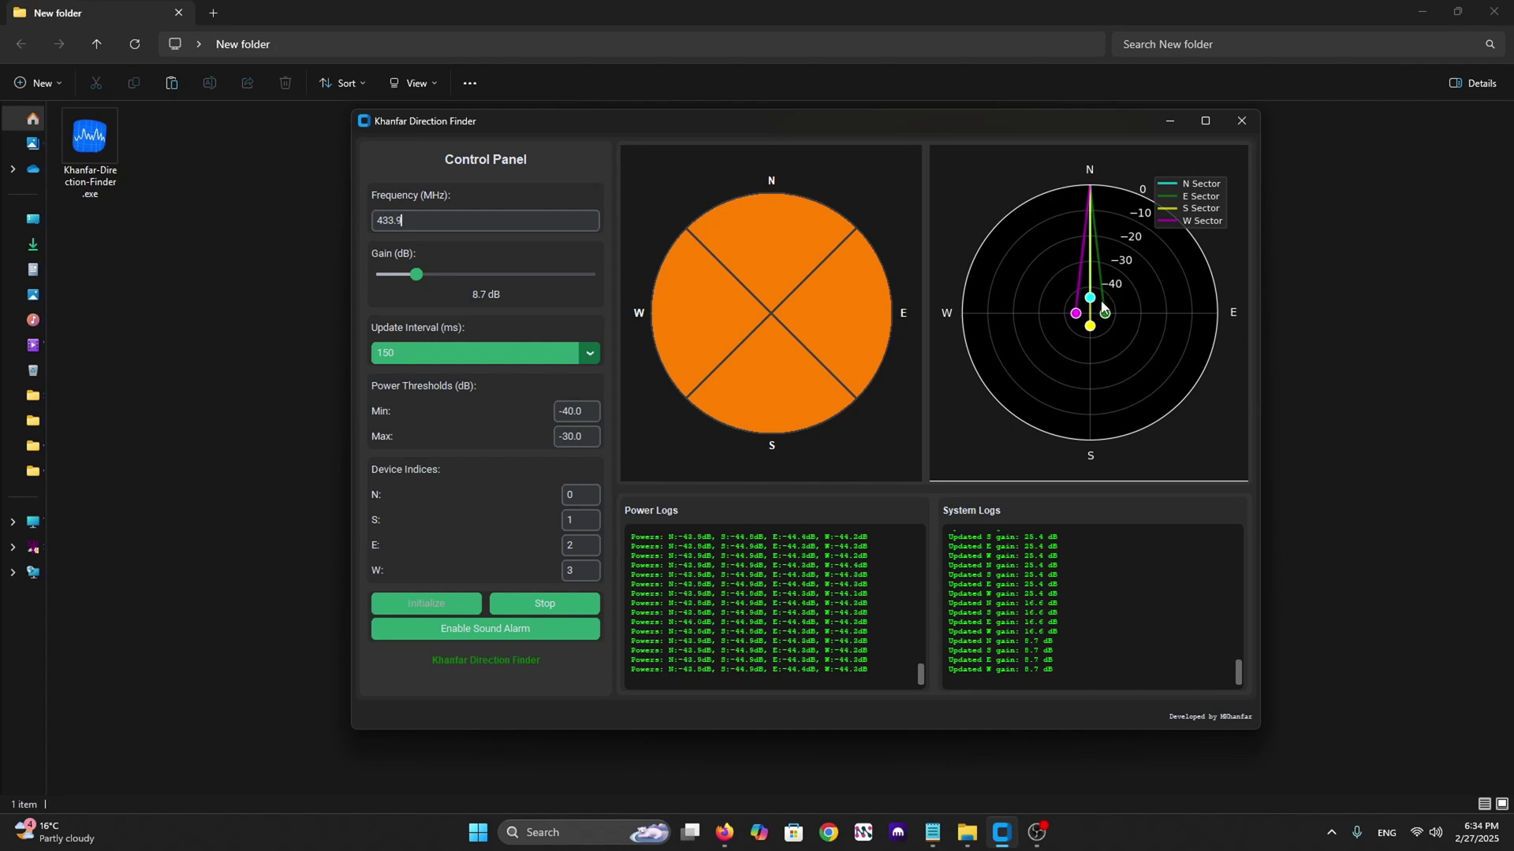
pyautogui.moveTo(796, 132); pyautogui.dragTo(810, 130)
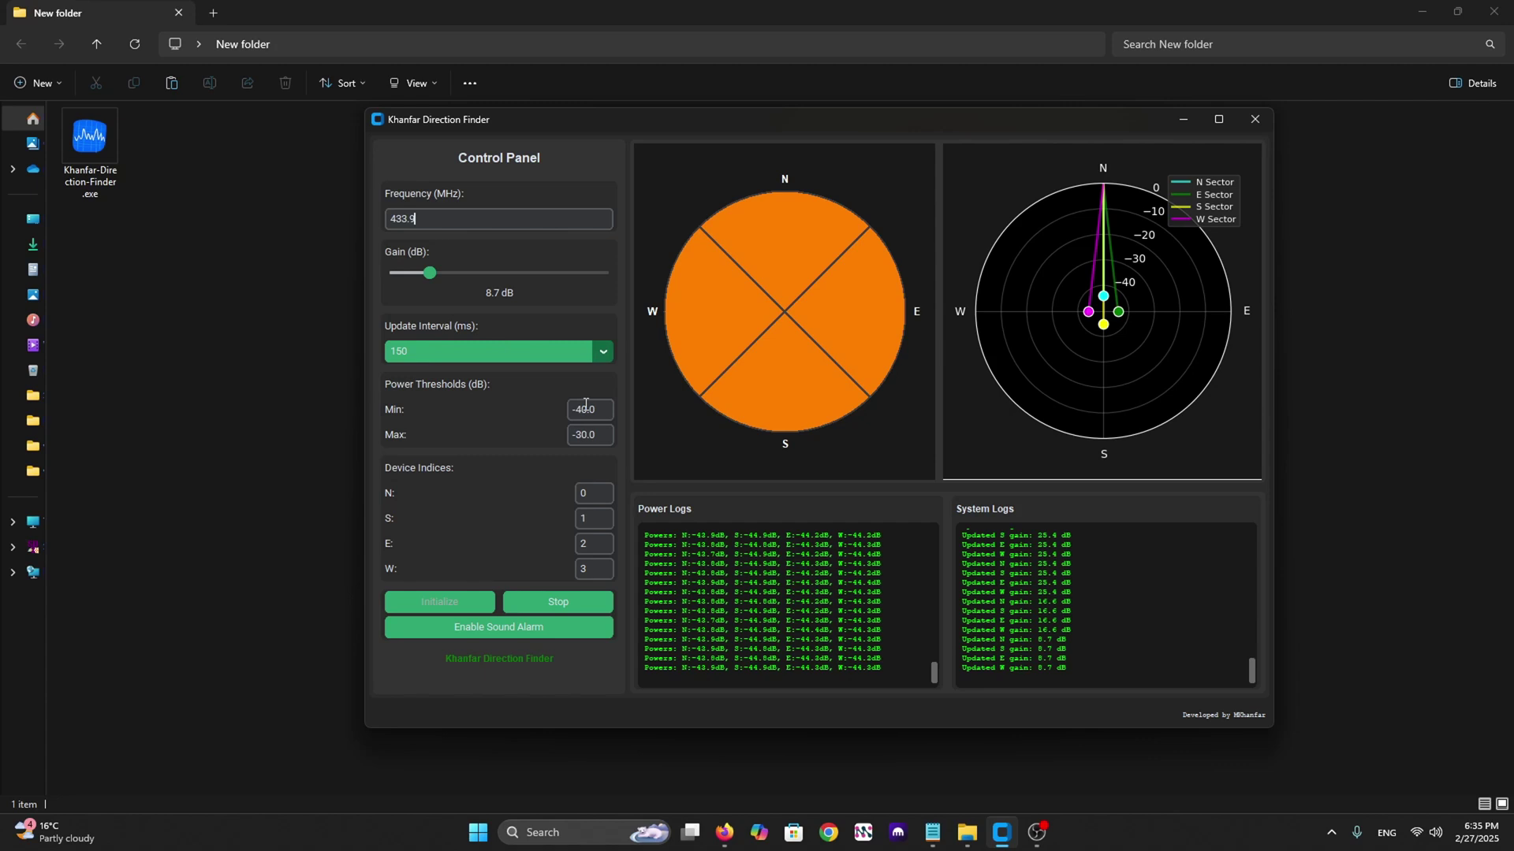
pyautogui.click(499, 274)
pyautogui.click(537, 273)
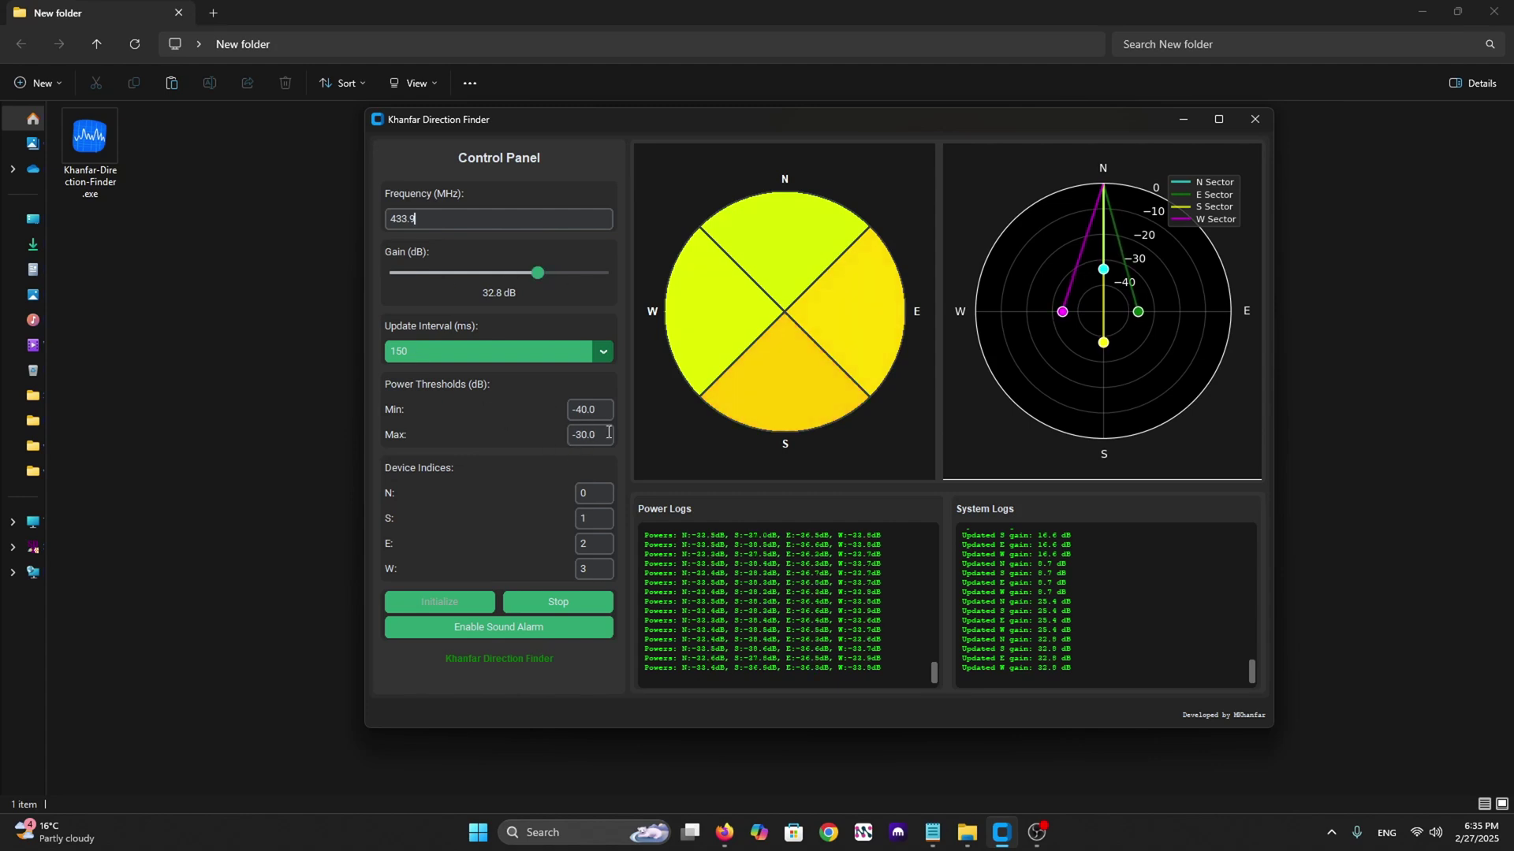
pyautogui.click(576, 411)
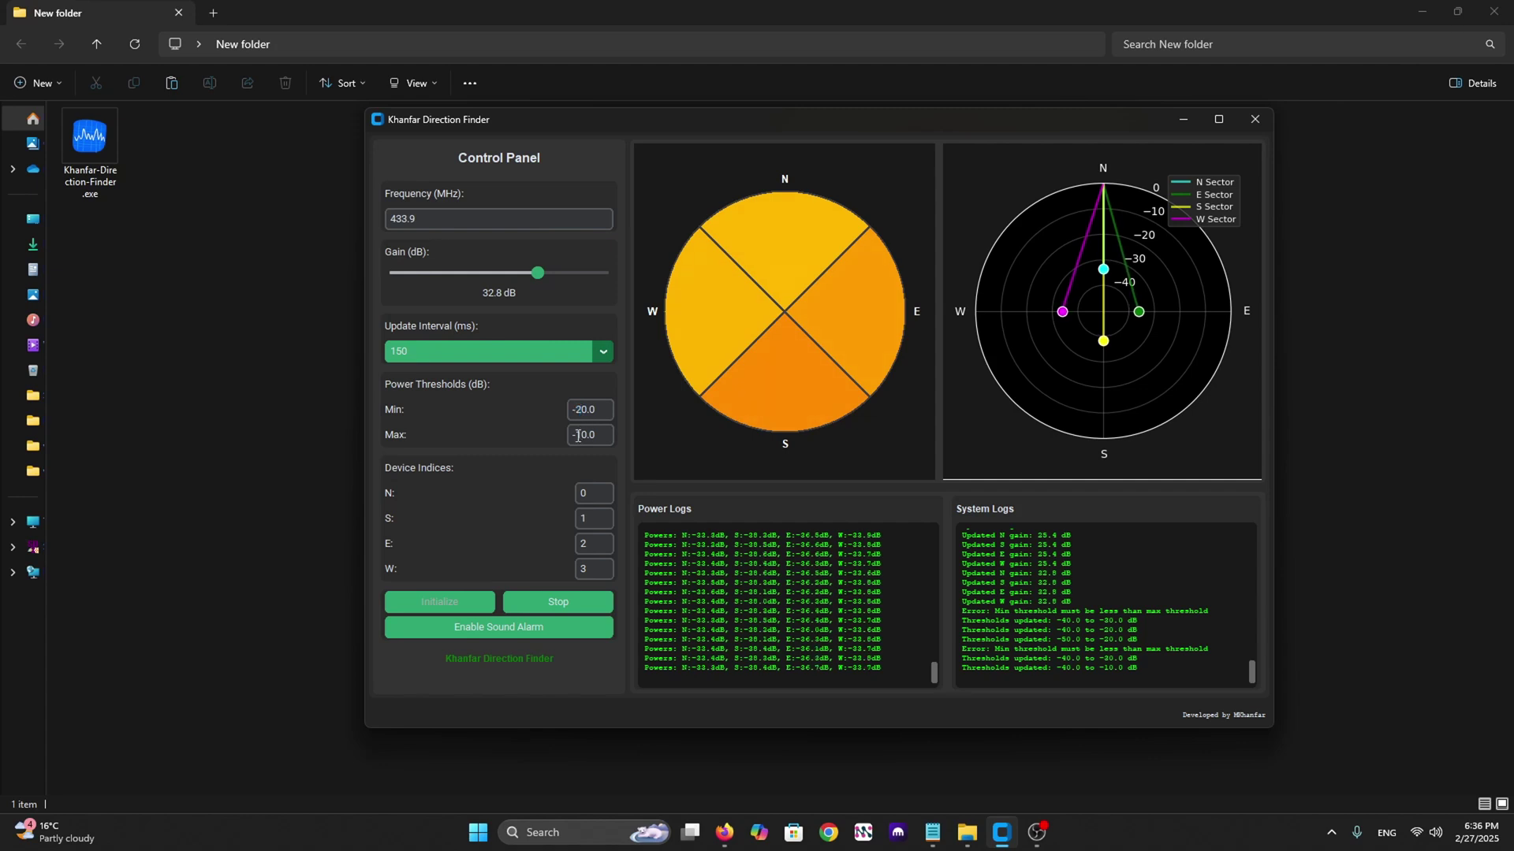
pyautogui.click(578, 436)
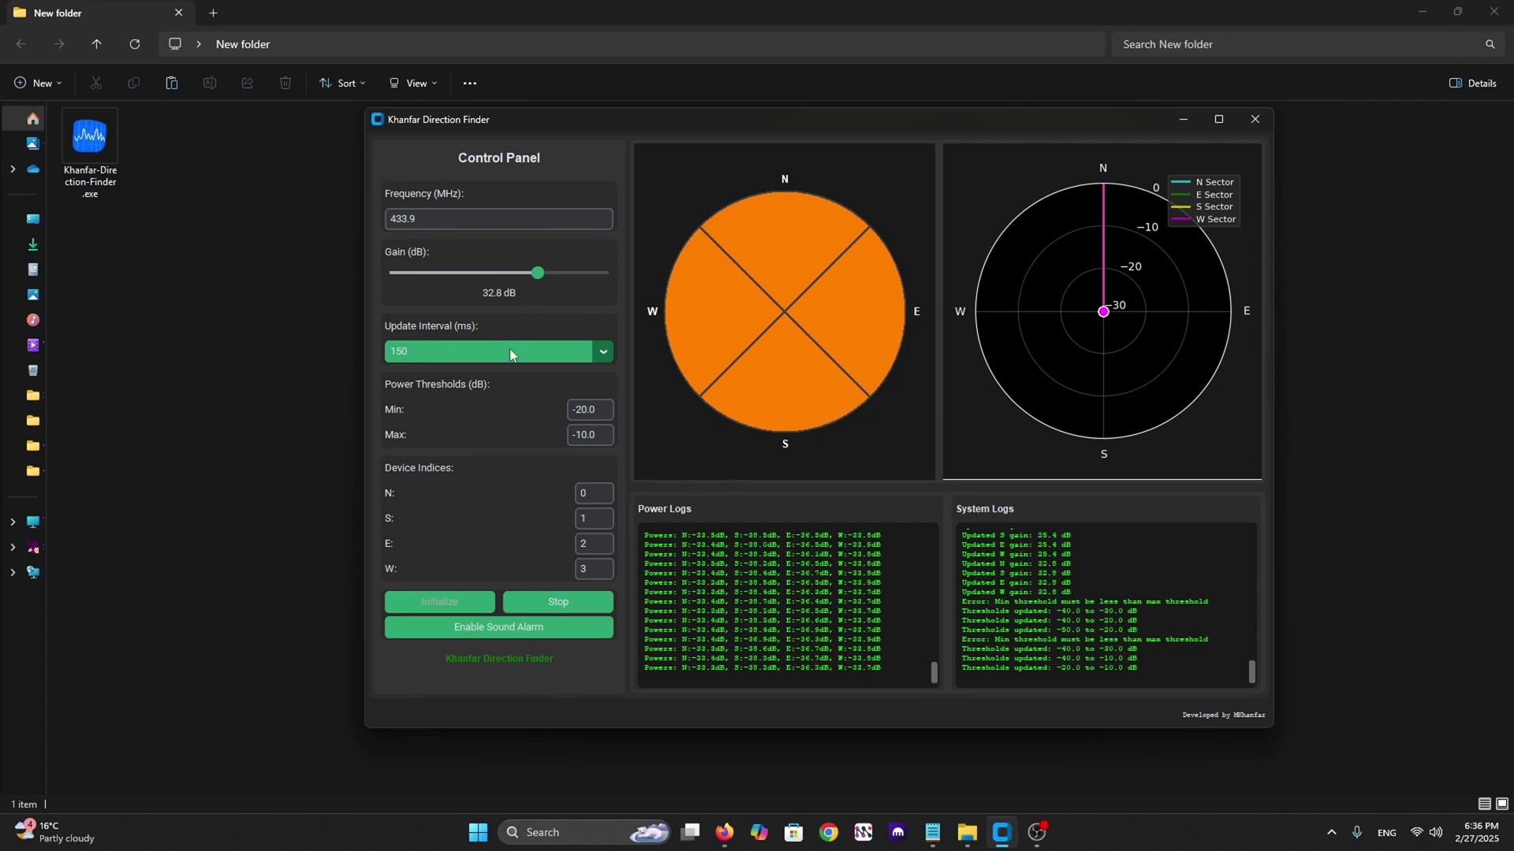
# Lower gain to 15.7 dB, stop monitoring, relaunch Khanfar-Direction-Finder.exe and initialize all four SDRs
pyautogui.click(461, 273)
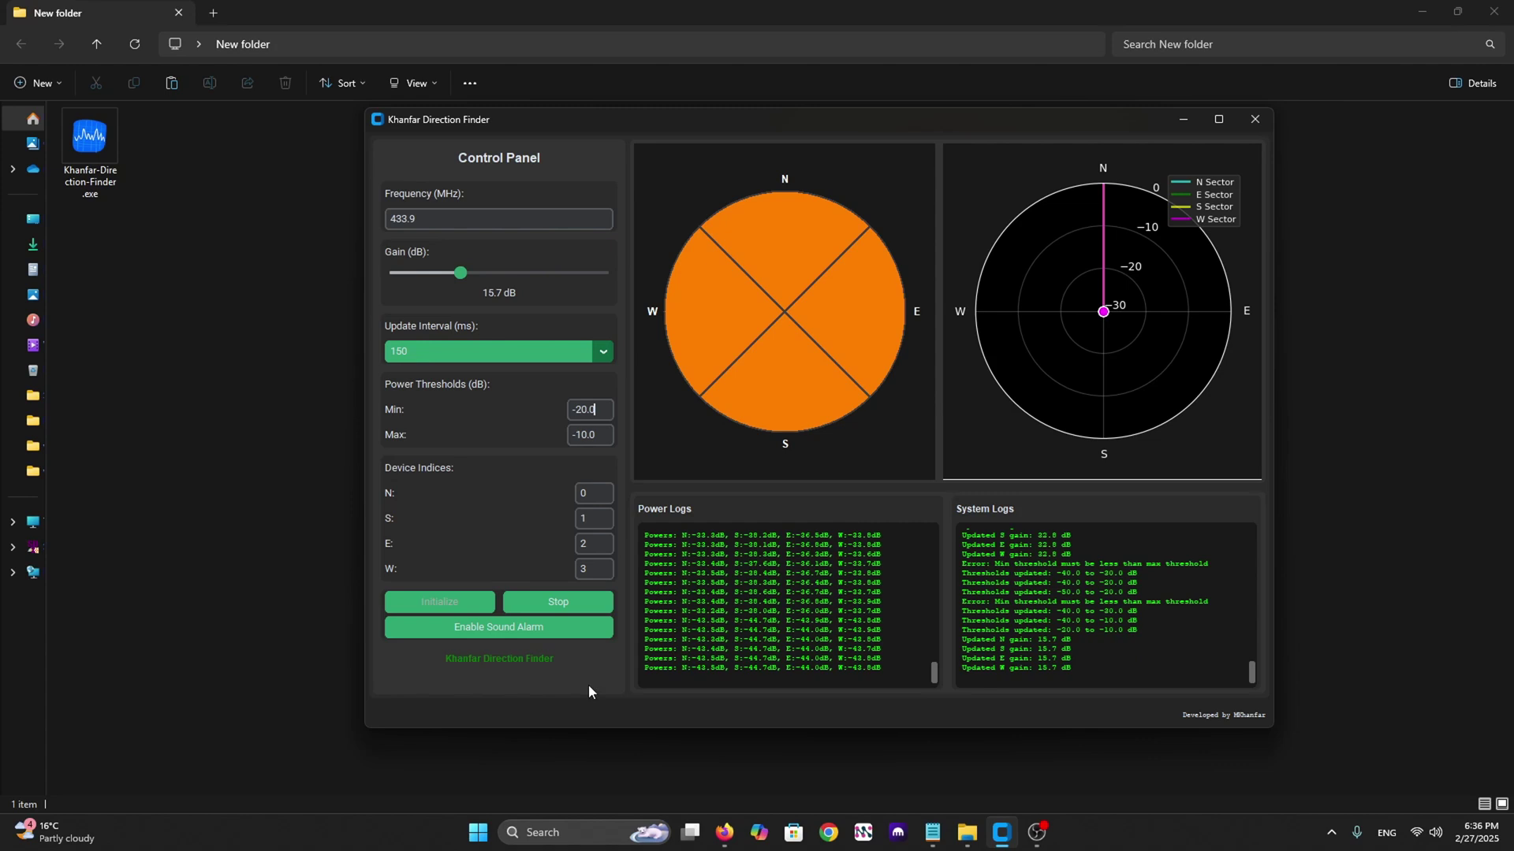
pyautogui.click(548, 609)
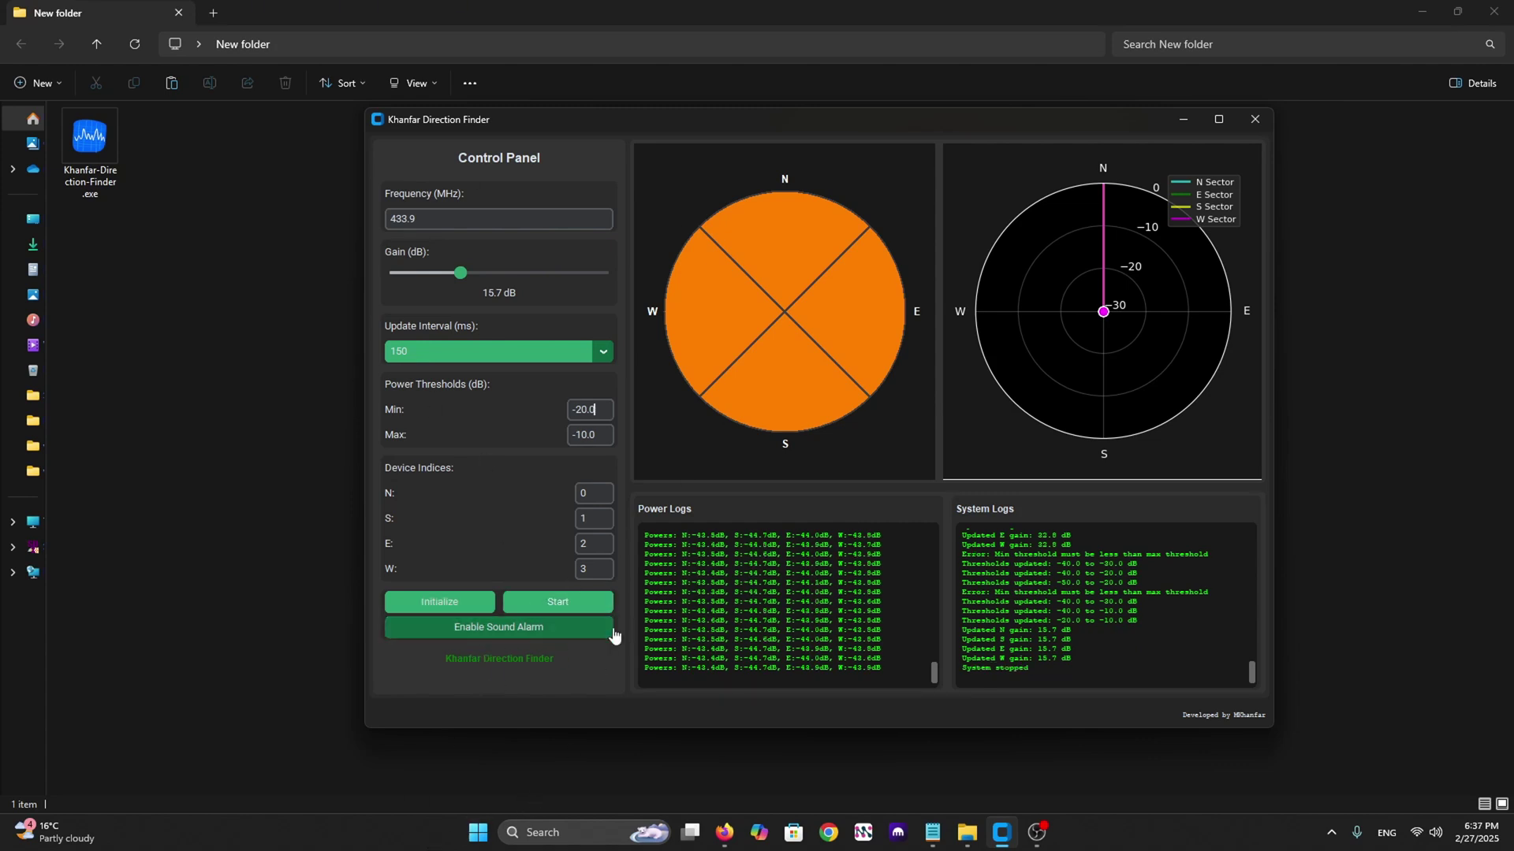
pyautogui.click(1254, 119)
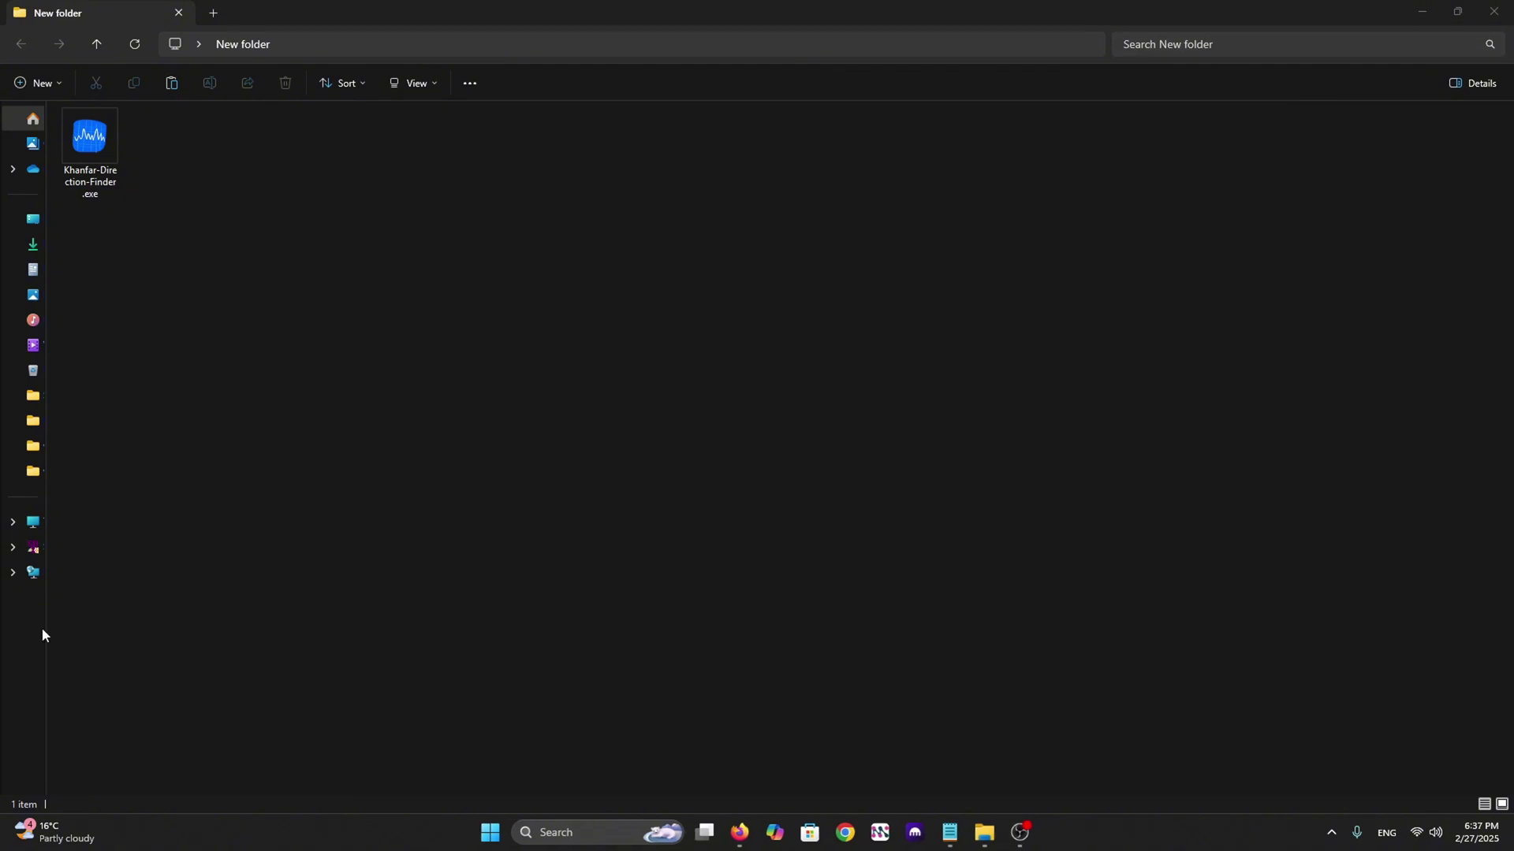
pyautogui.doubleClick(93, 146)
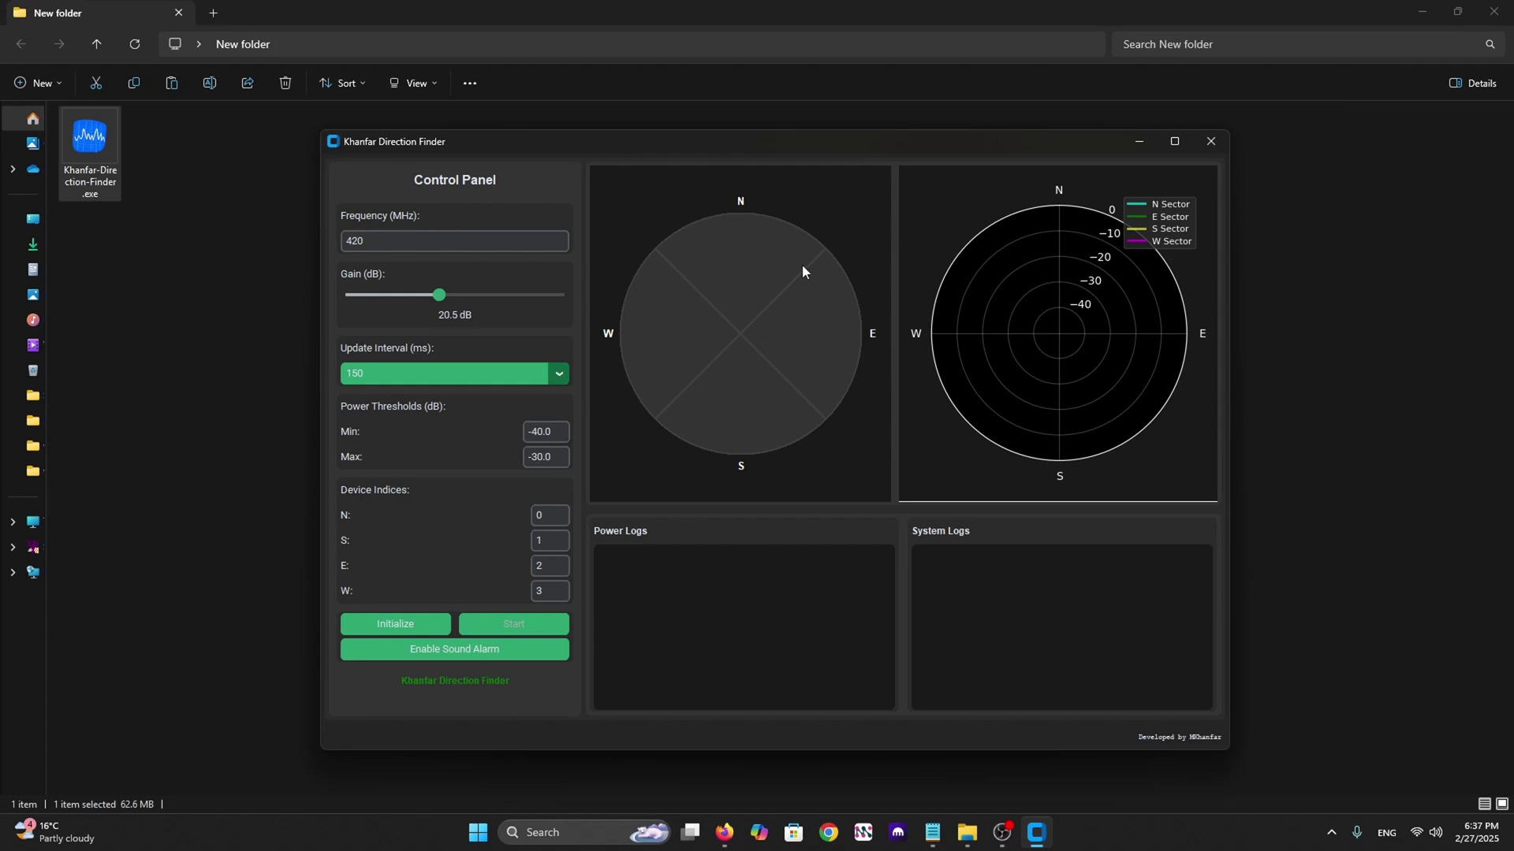
pyautogui.moveTo(743, 140); pyautogui.dragTo(783, 140)
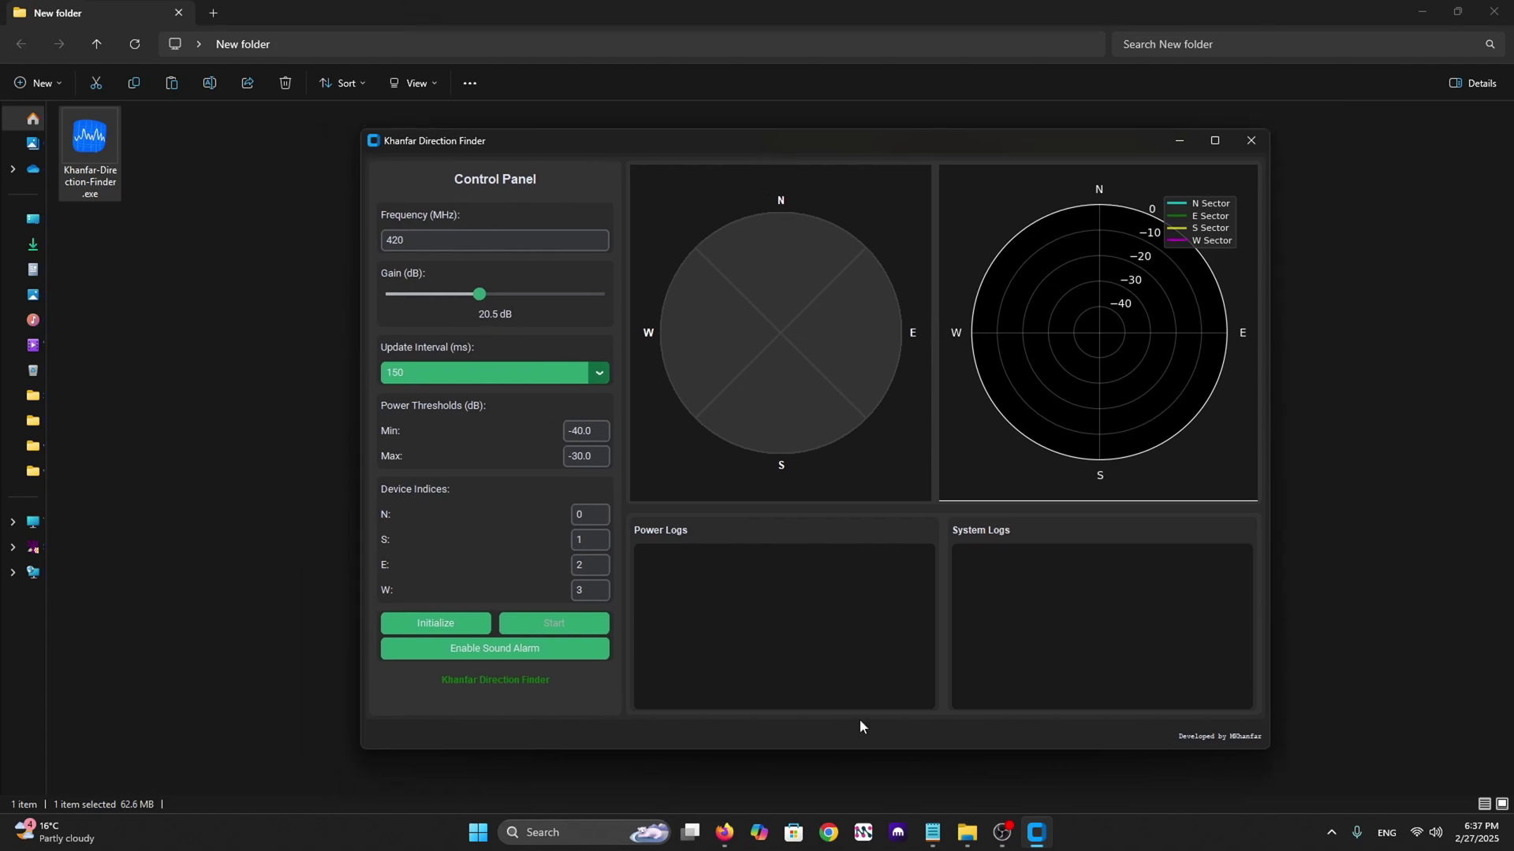
pyautogui.click(438, 630)
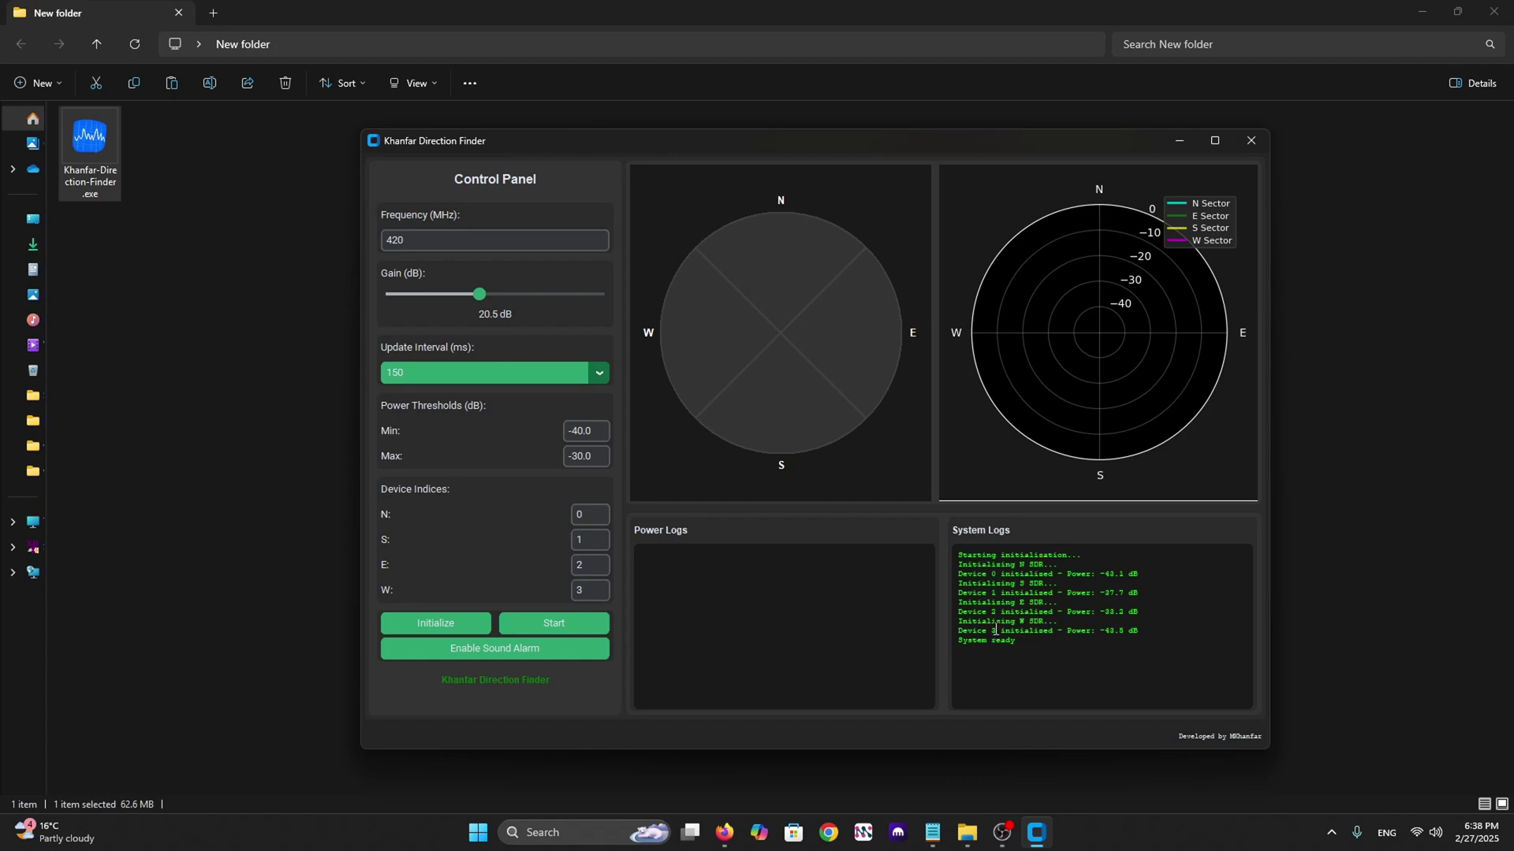
# Start monitoring, then apply 12.5 dB gain and 433.9 MHz frequency to all four SDRs
pyautogui.click(576, 628)
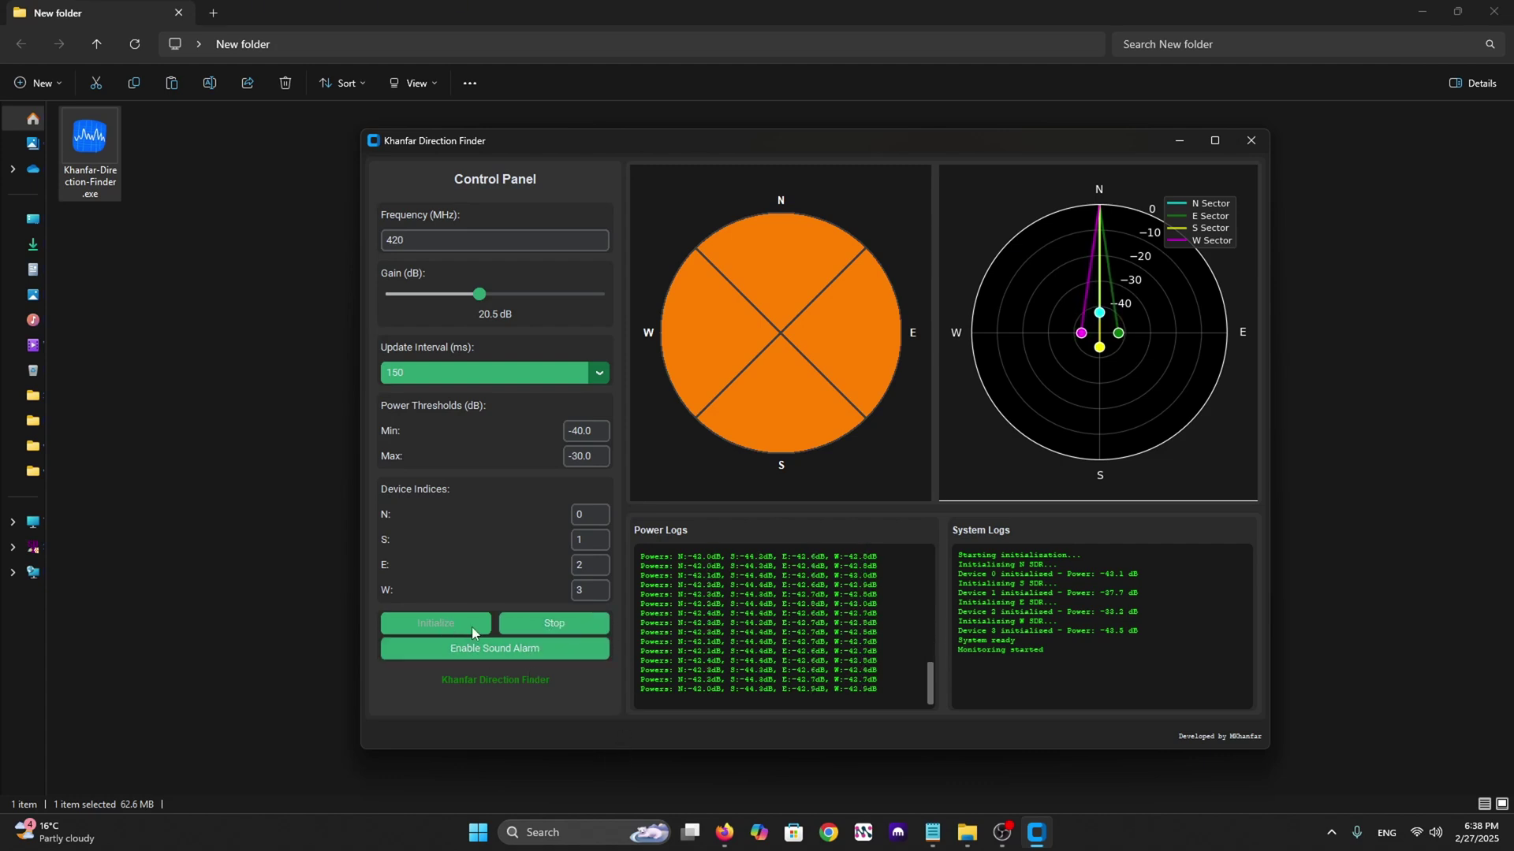
pyautogui.moveTo(690, 143); pyautogui.dragTo(654, 126)
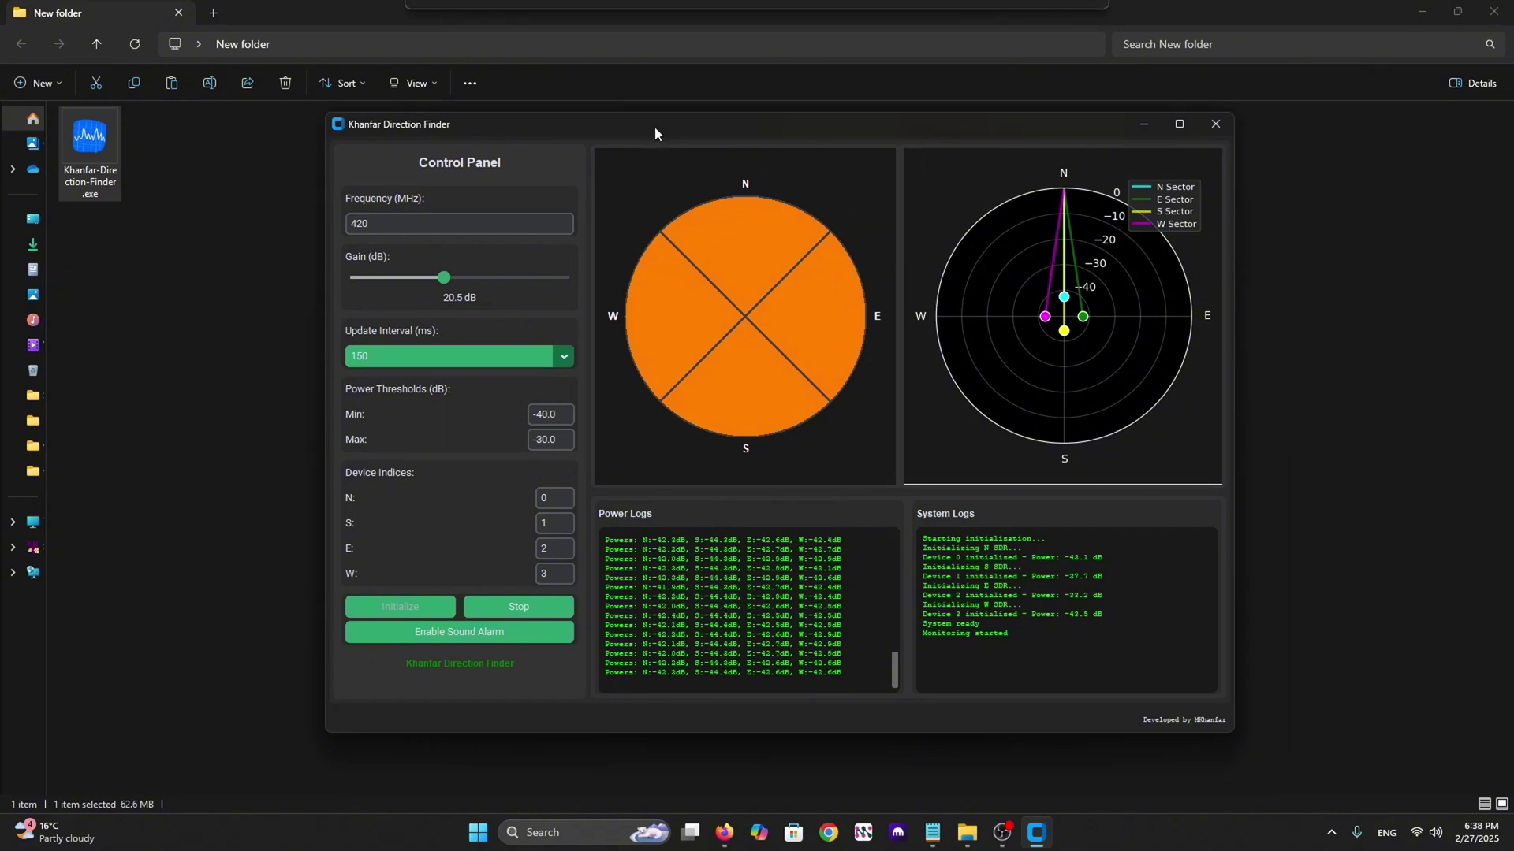
pyautogui.click(407, 279)
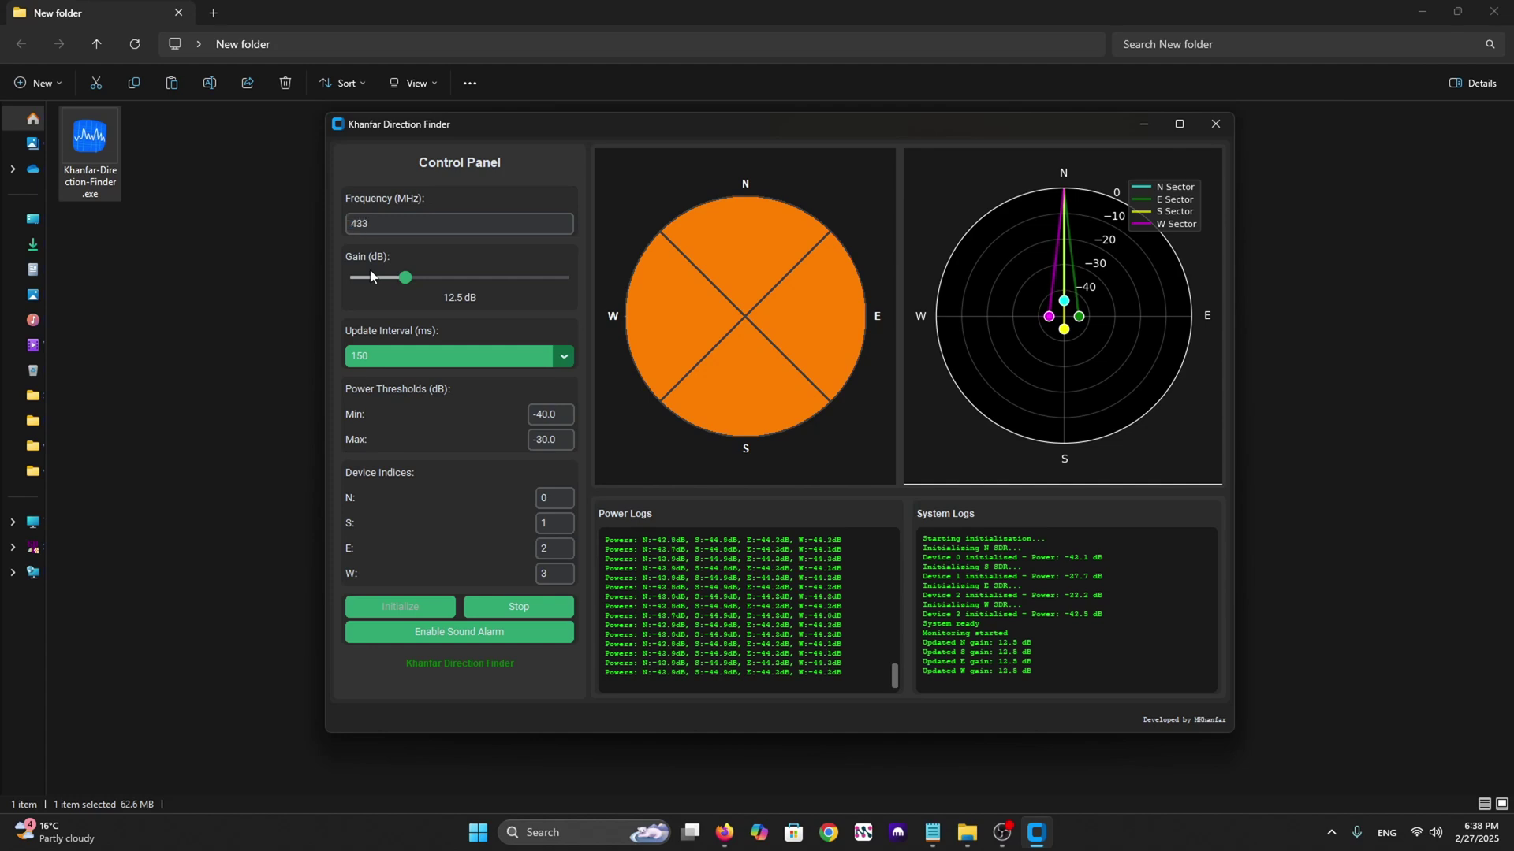
pyautogui.press('Return')
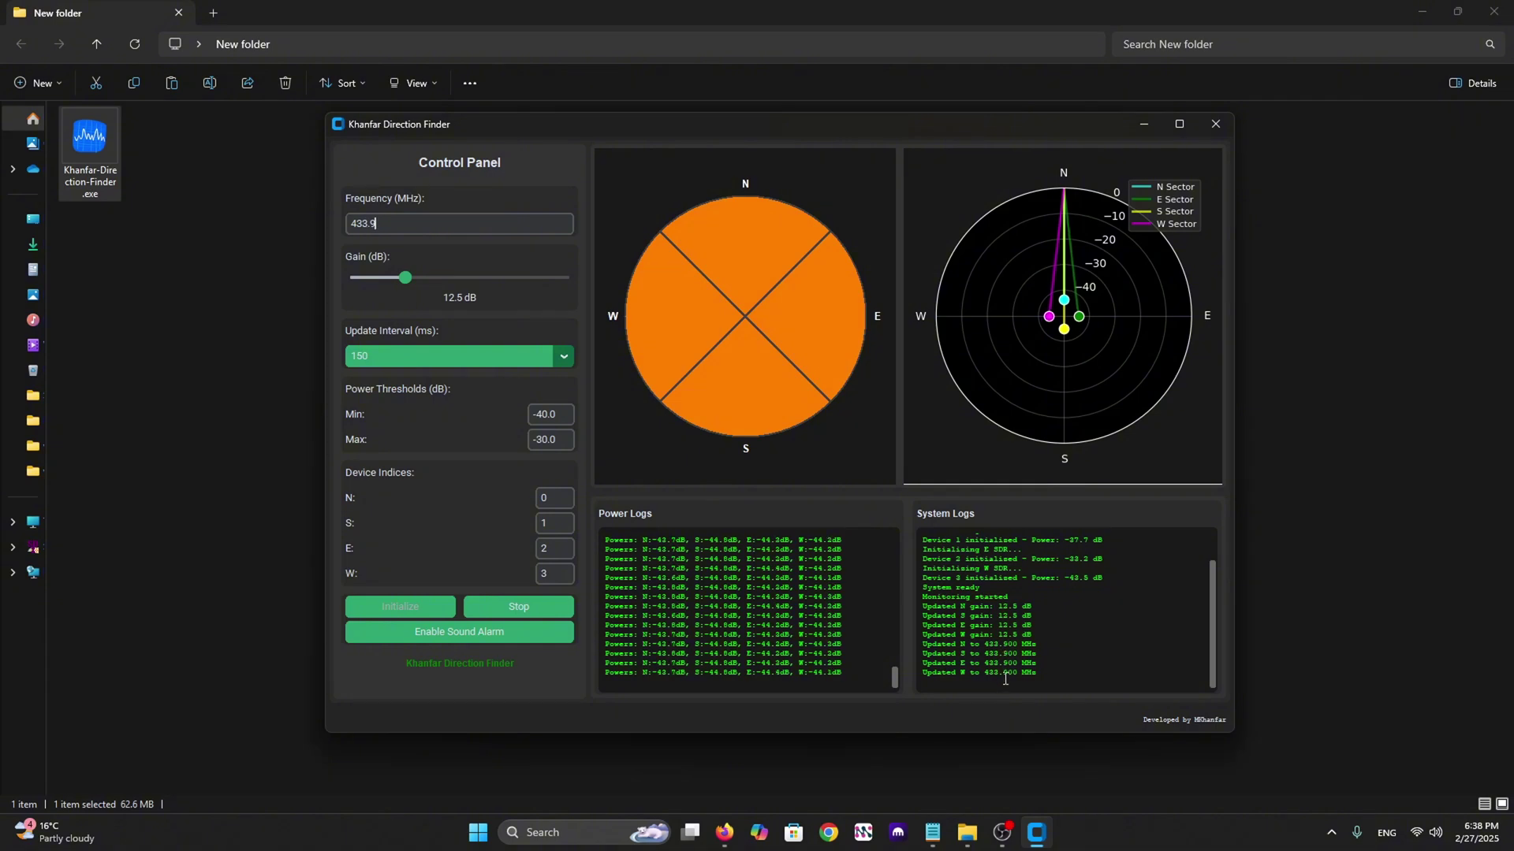
# Enable the sound alarm so signals over the max threshold trigger an alert
pyautogui.click(439, 635)
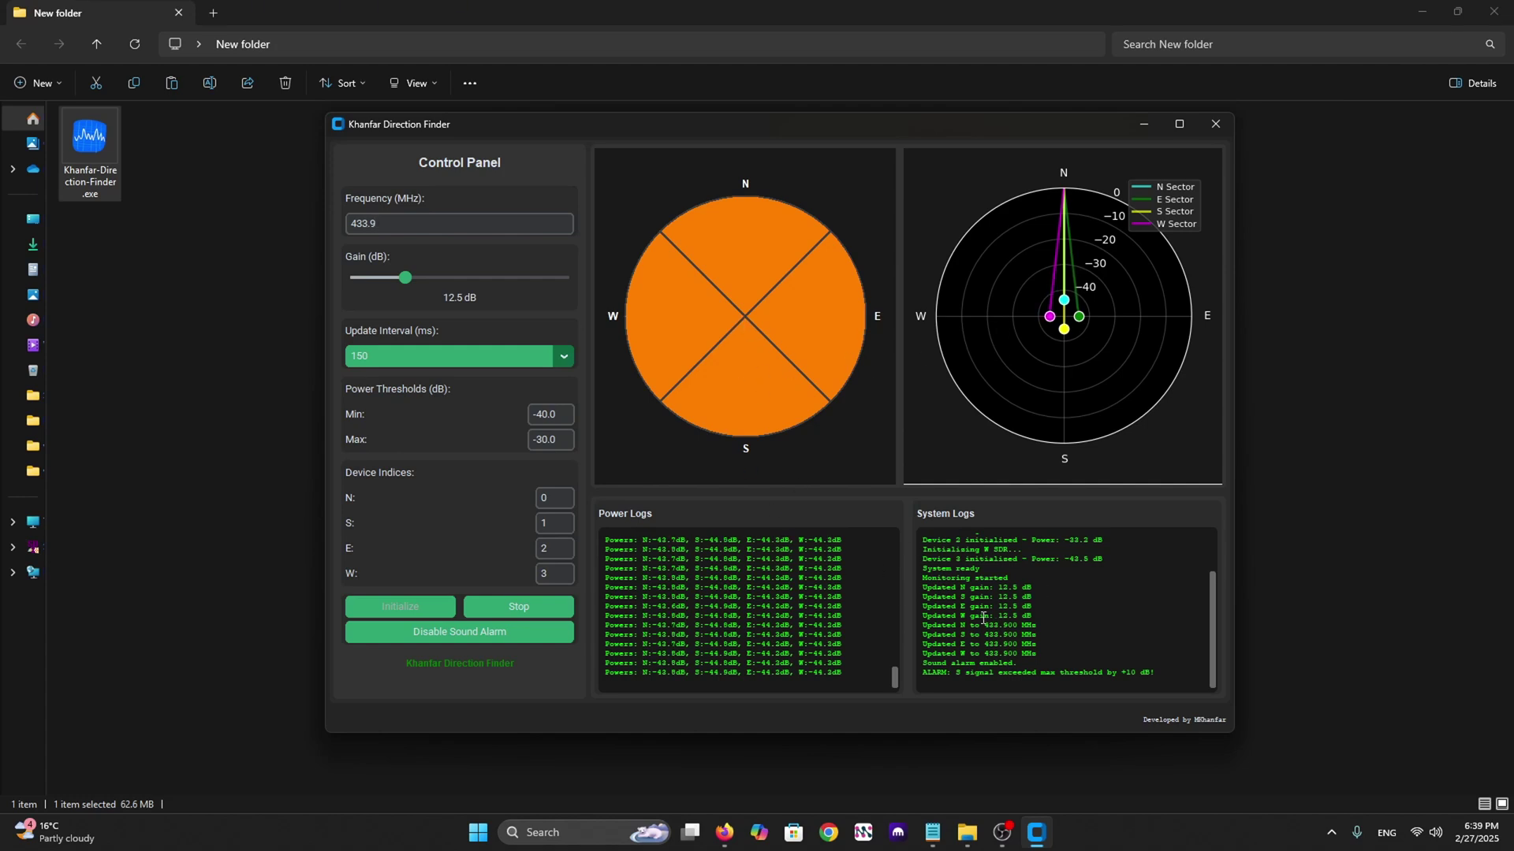
pyautogui.moveTo(735, 139); pyautogui.dragTo(767, 132)
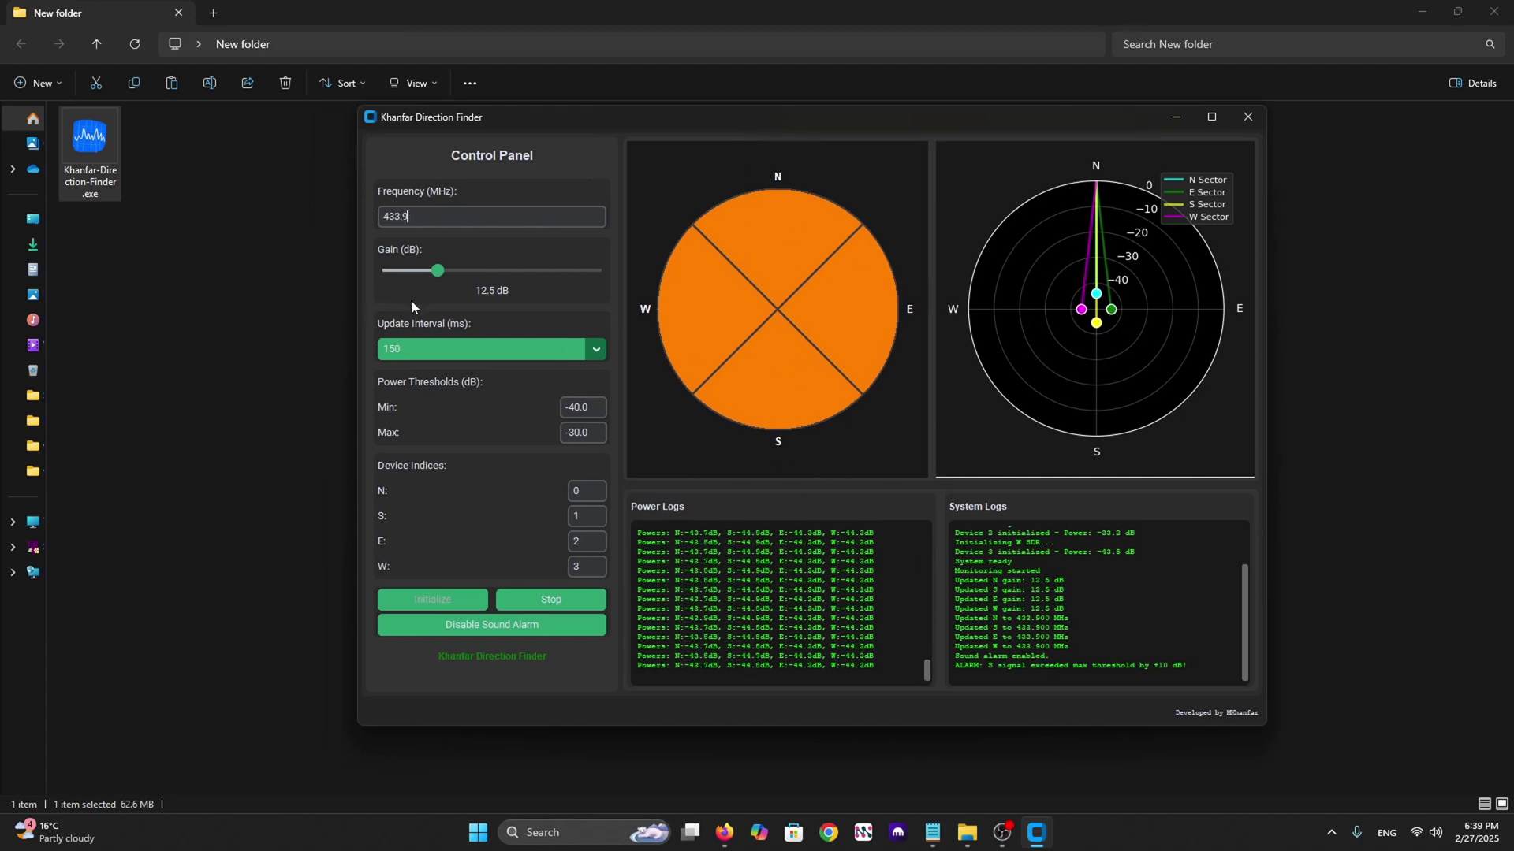